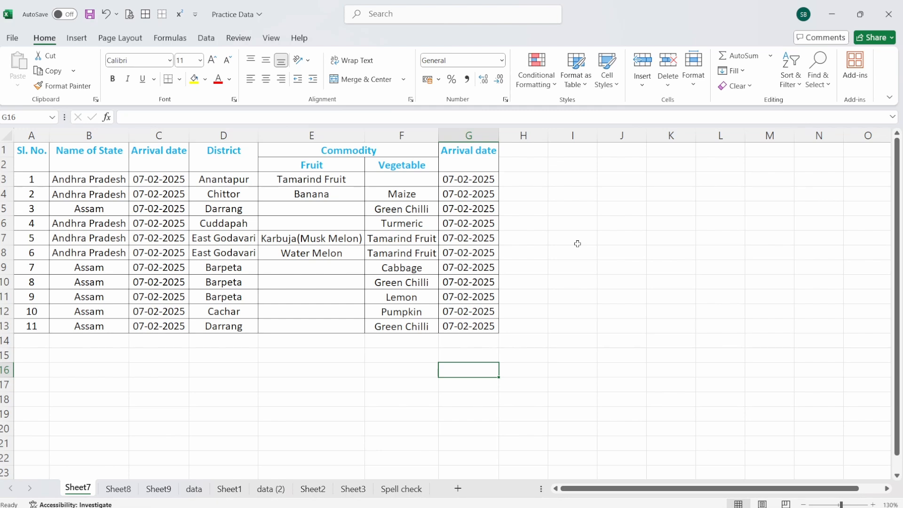
left_click(695, 90)
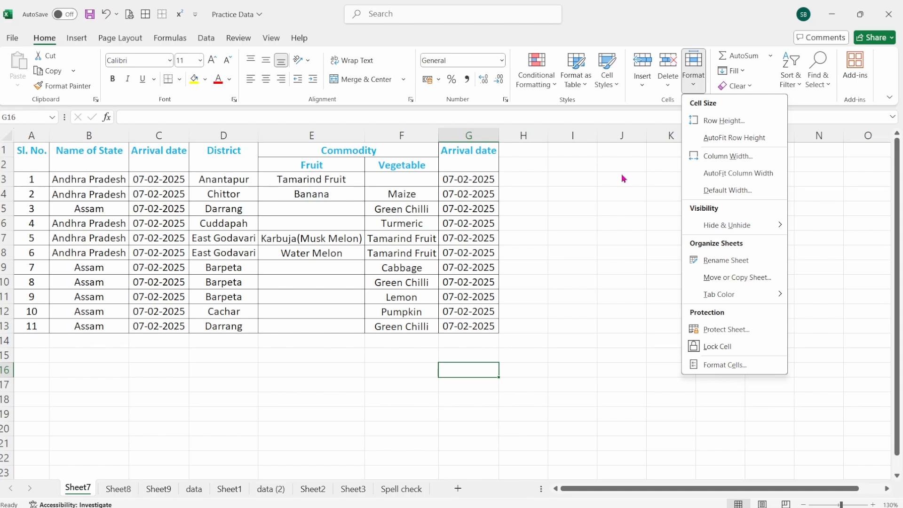
left_click(605, 208)
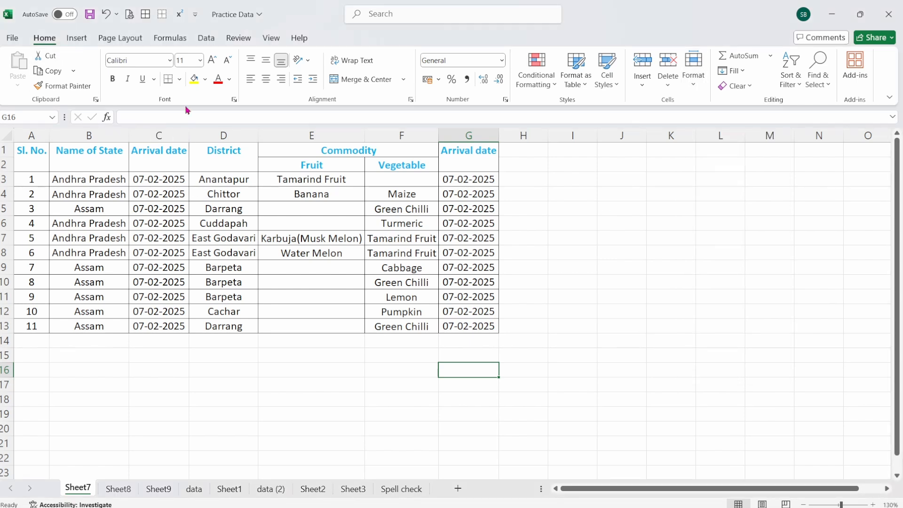
left_click(695, 86)
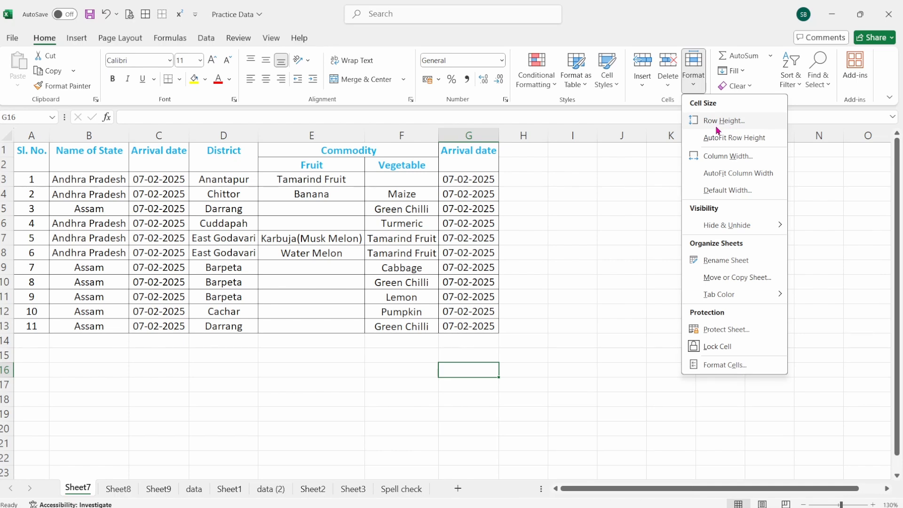
left_click(605, 186)
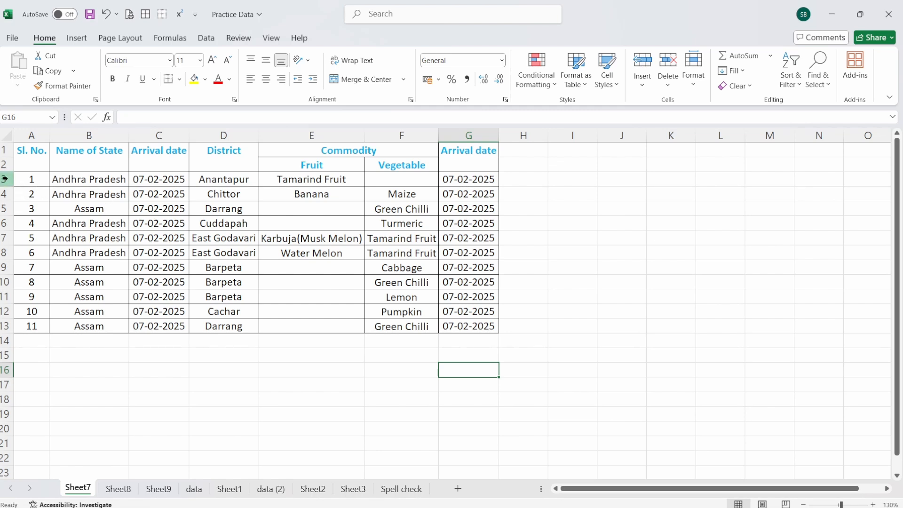
Step: Set the height of rows 3 to 13 to 18
left_click_drag(7, 180, 7, 327)
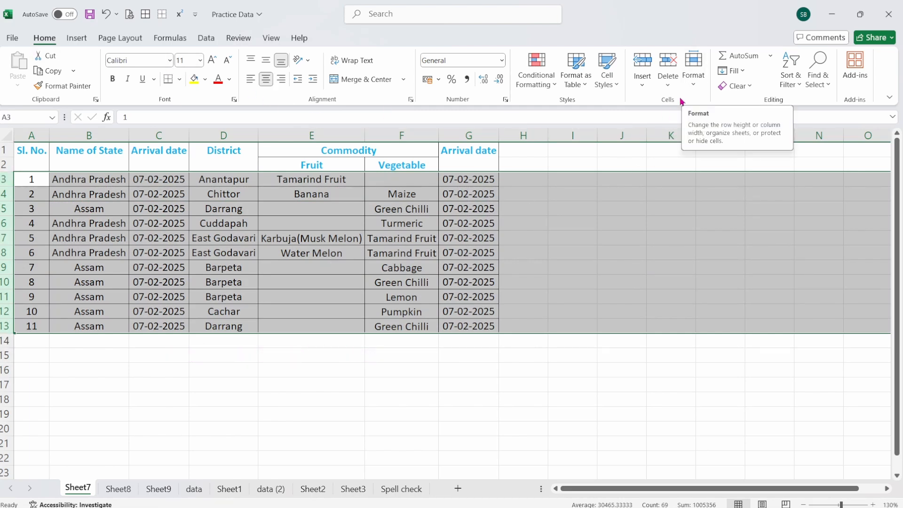
left_click(697, 90)
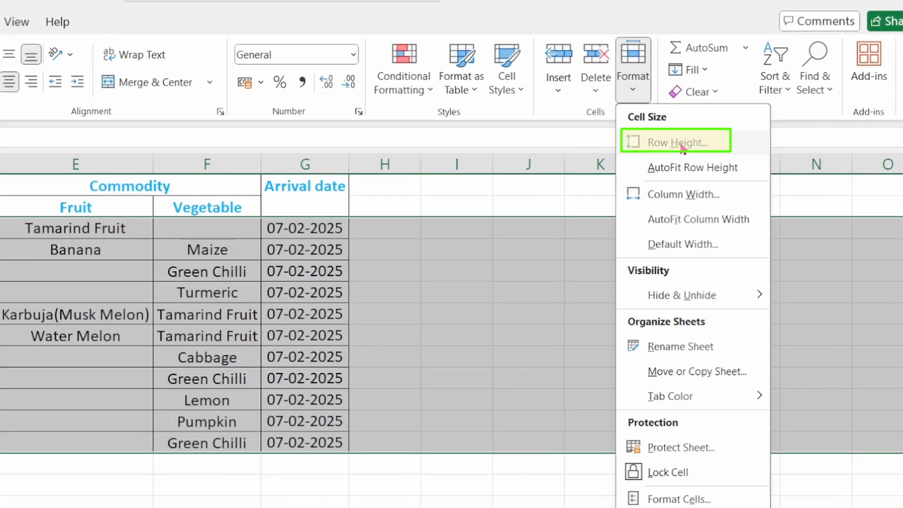
left_click(681, 144)
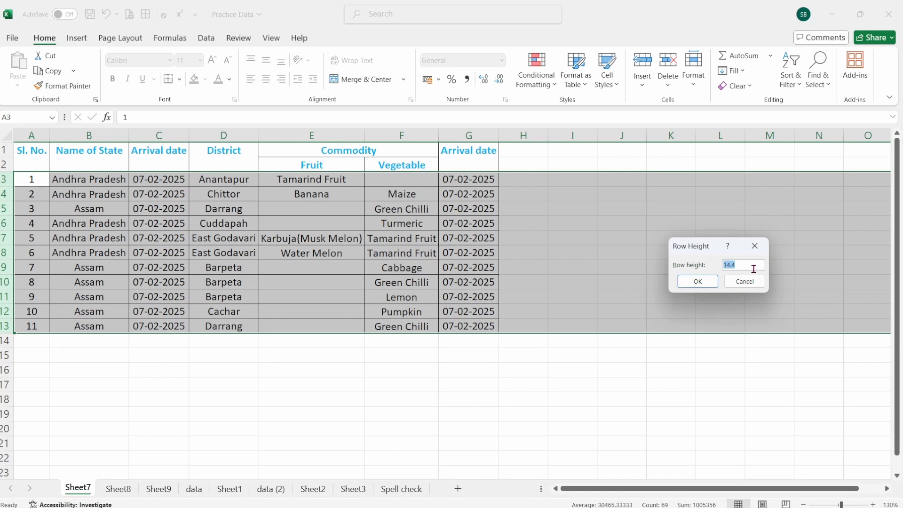
type("18")
left_click(698, 282)
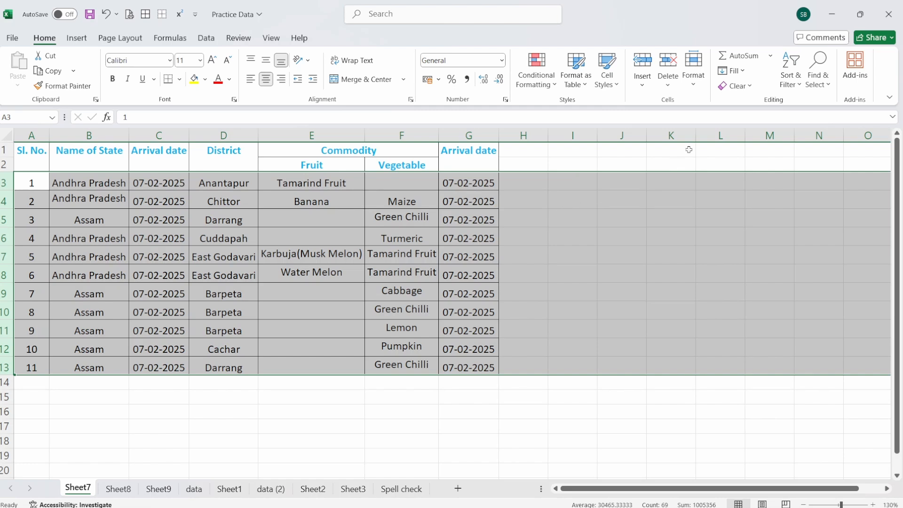
Step: AutoFit the height of rows 3 to 13 to their contents and deselect the rows
left_click(698, 86)
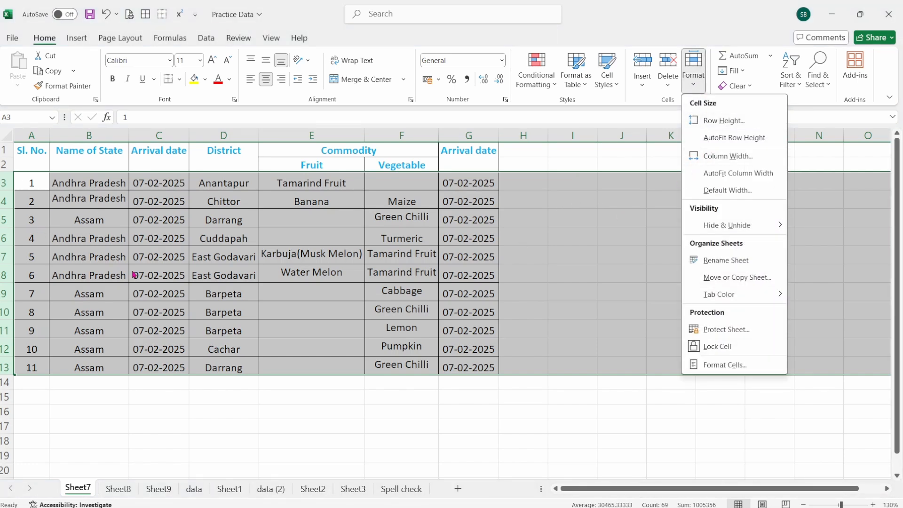
left_click(735, 141)
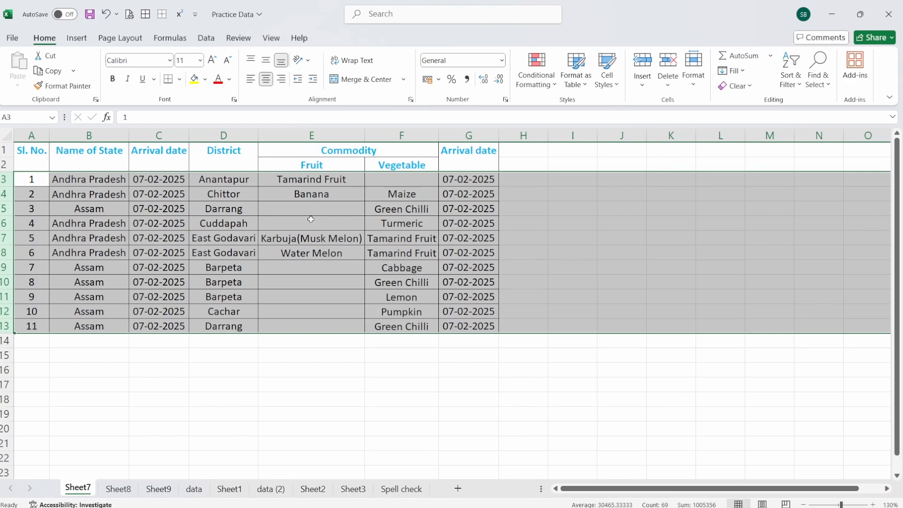
left_click(264, 370)
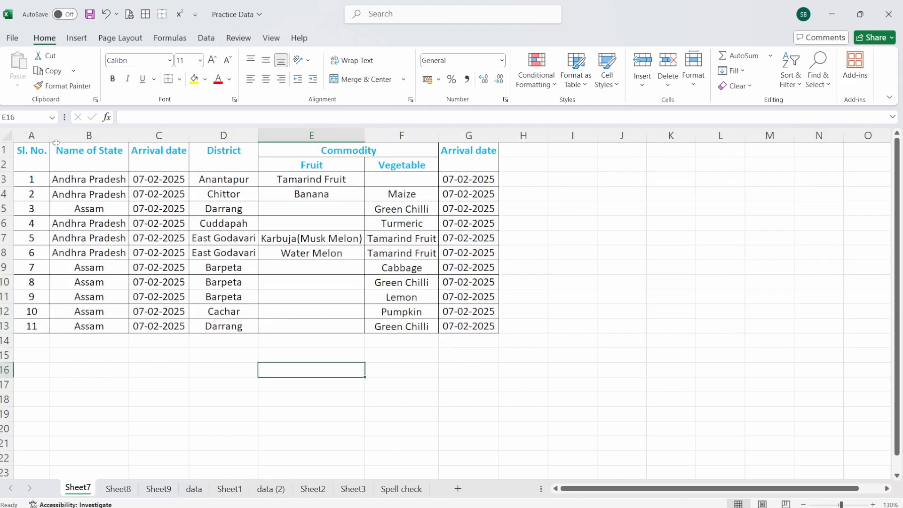
Step: Set the width of columns A to G to 20
left_click_drag(31, 136, 482, 134)
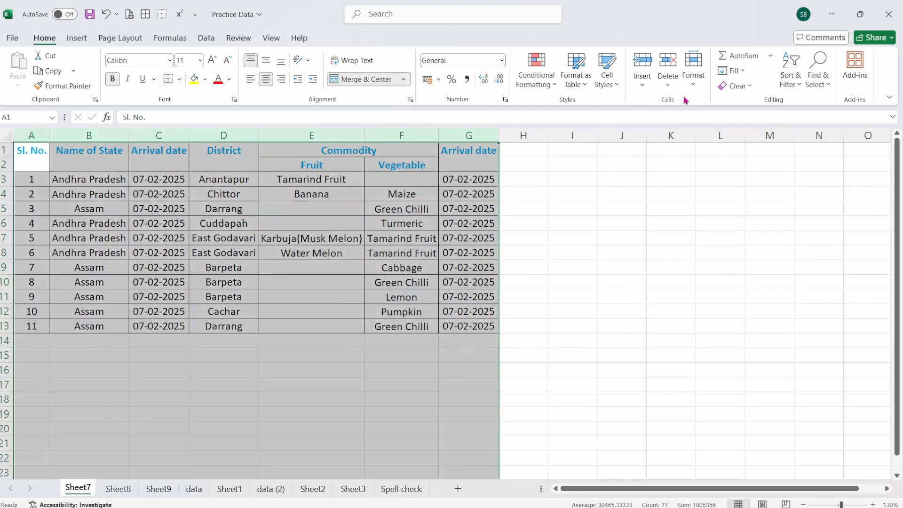
left_click(692, 86)
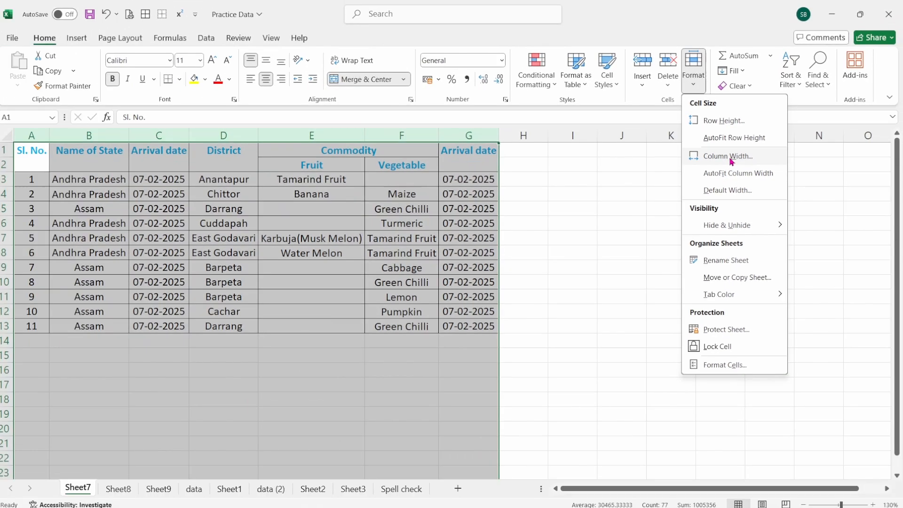
left_click(687, 198)
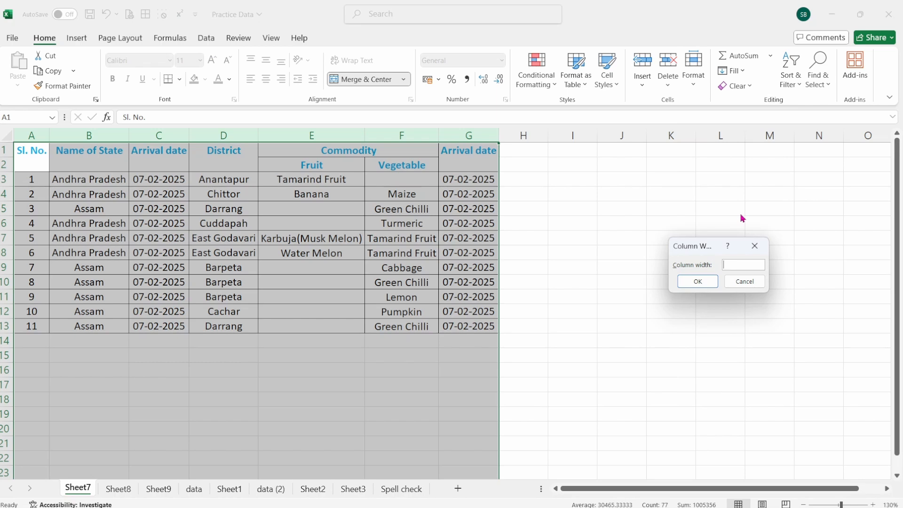
type("20")
left_click(699, 282)
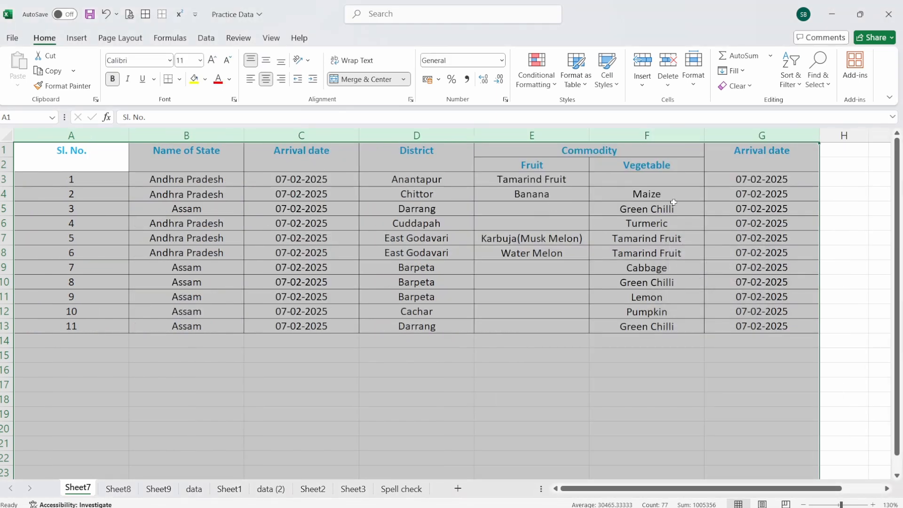
Step: AutoFit the width of columns A to G to their contents
left_click(697, 87)
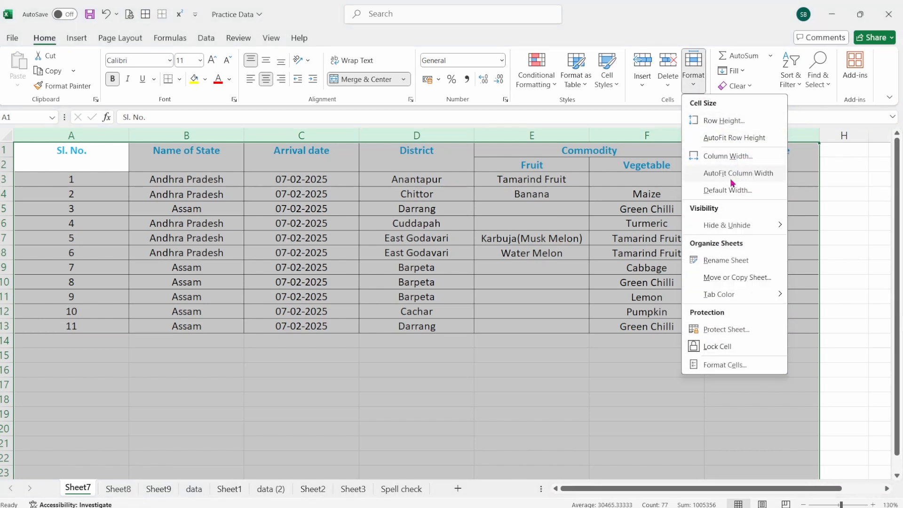
left_click(764, 174)
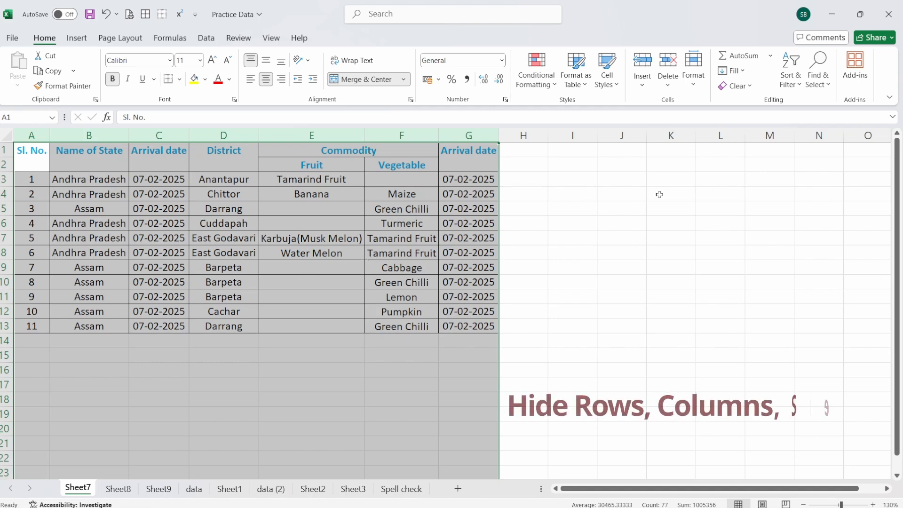
left_click(693, 71)
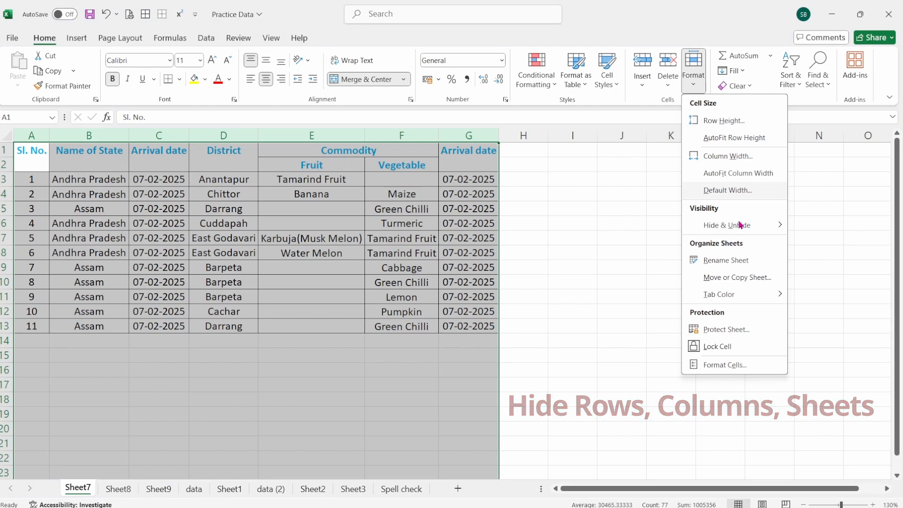
mouse_move(740, 225)
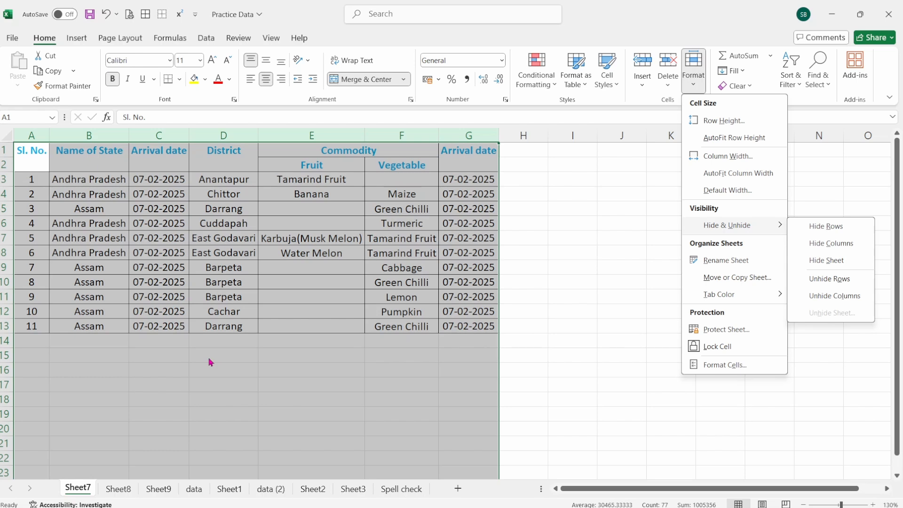
left_click(208, 360)
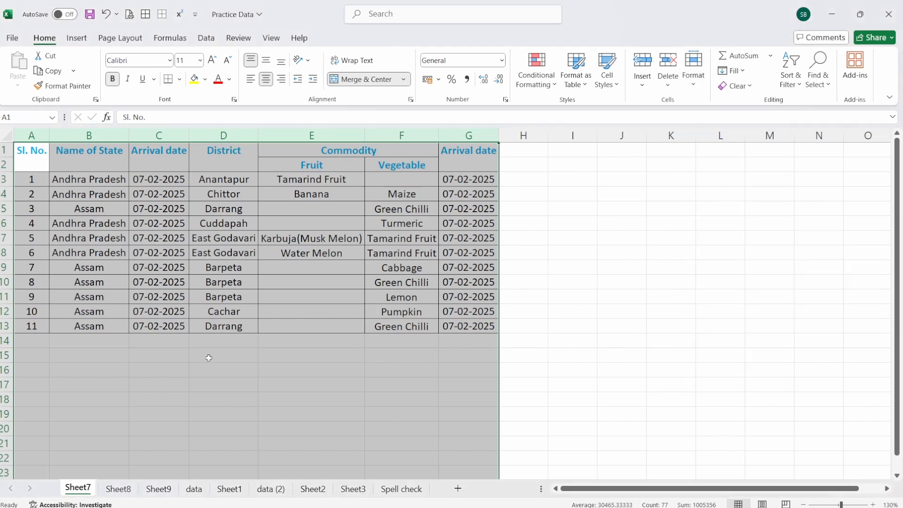
left_click(225, 355)
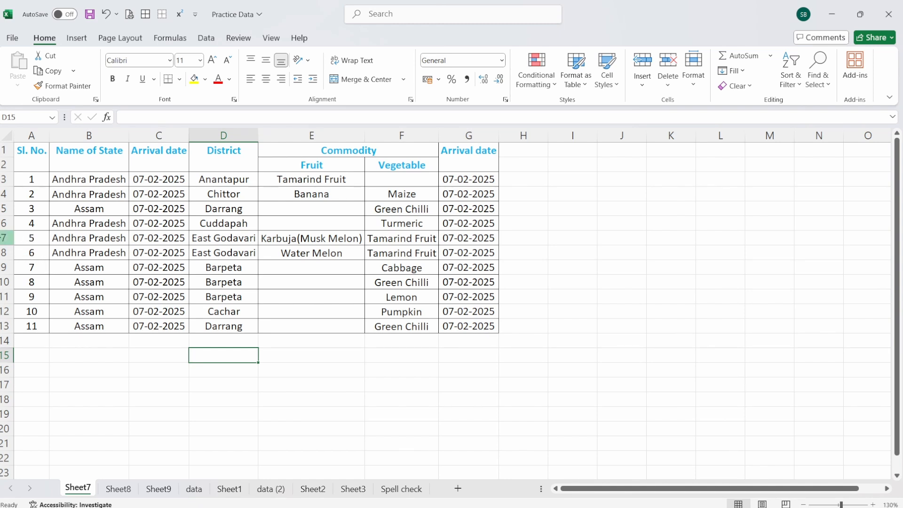
left_click(3, 238)
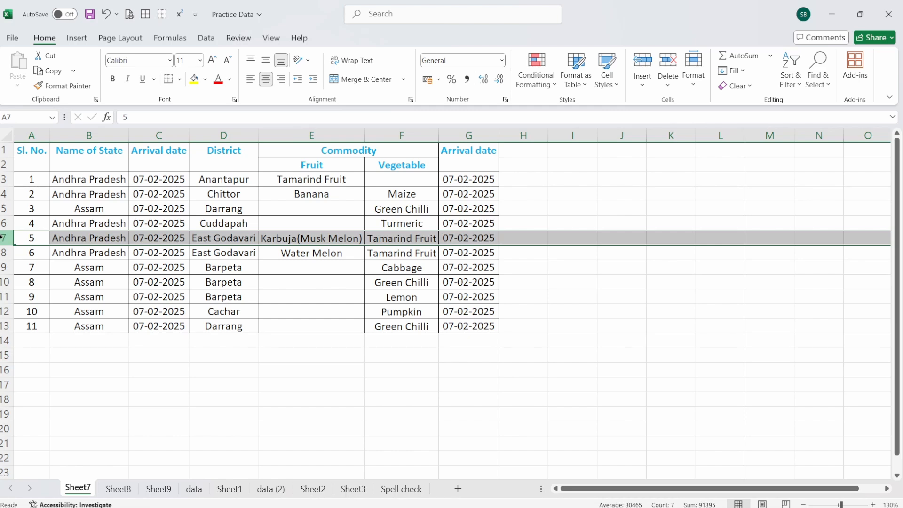
left_click(700, 89)
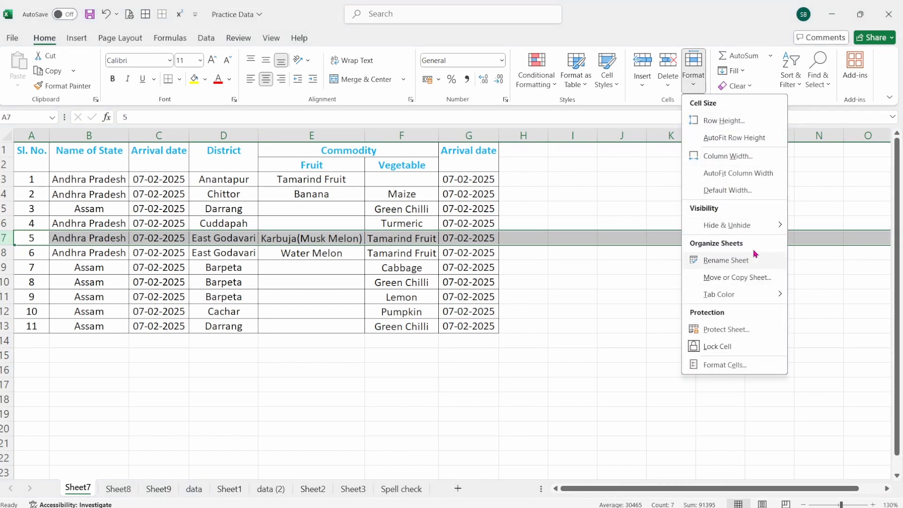
mouse_move(750, 229)
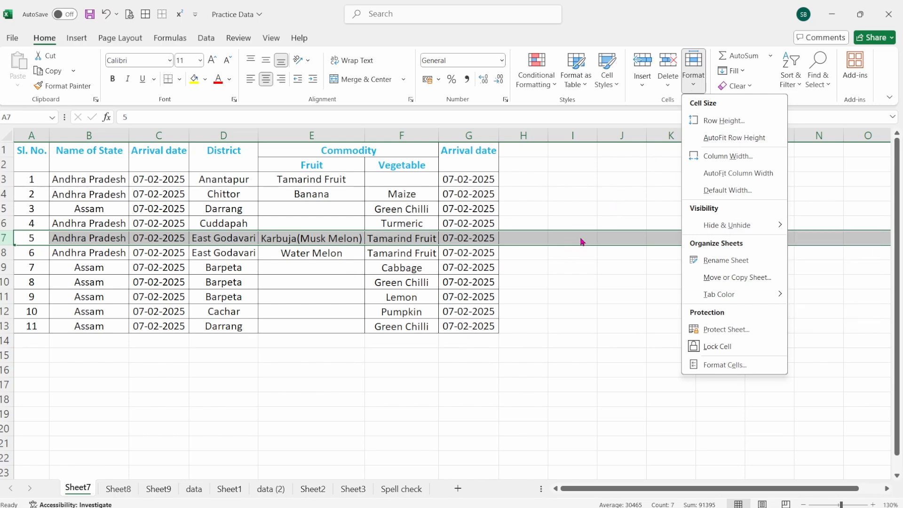
key("Escape")
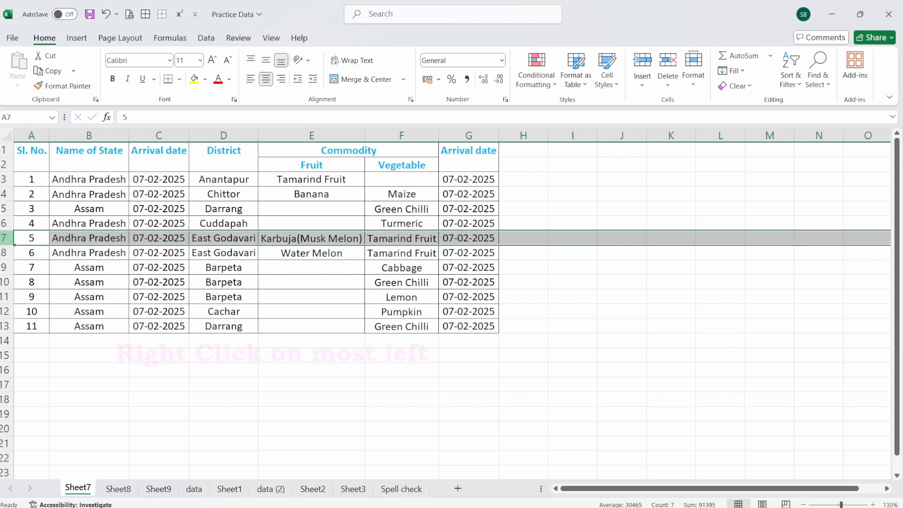
Step: Hide row 7, the Karbuja(Musk Melon) entry, and deselect it
right_click(5, 242)
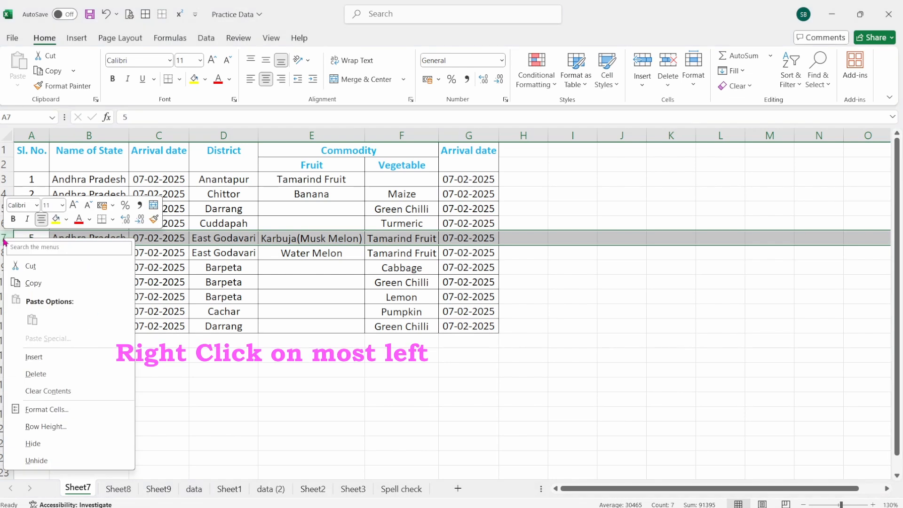
left_click(43, 444)
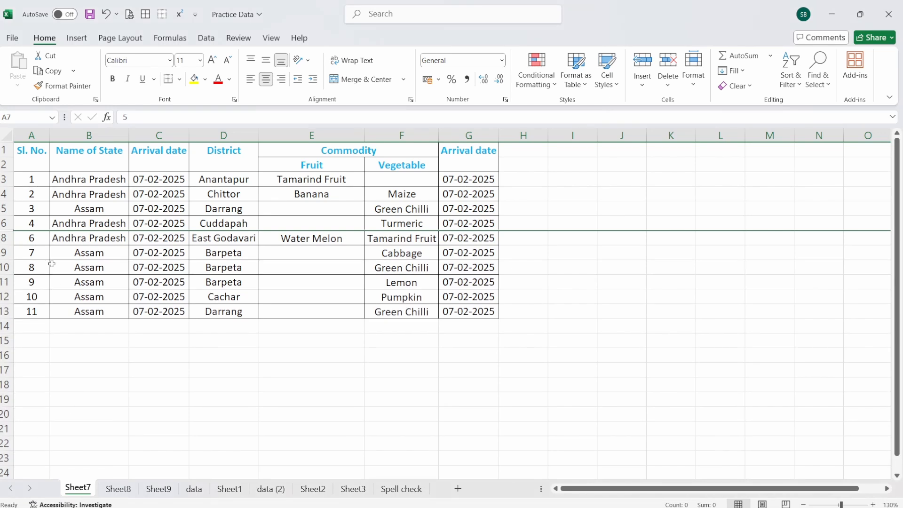
left_click(169, 390)
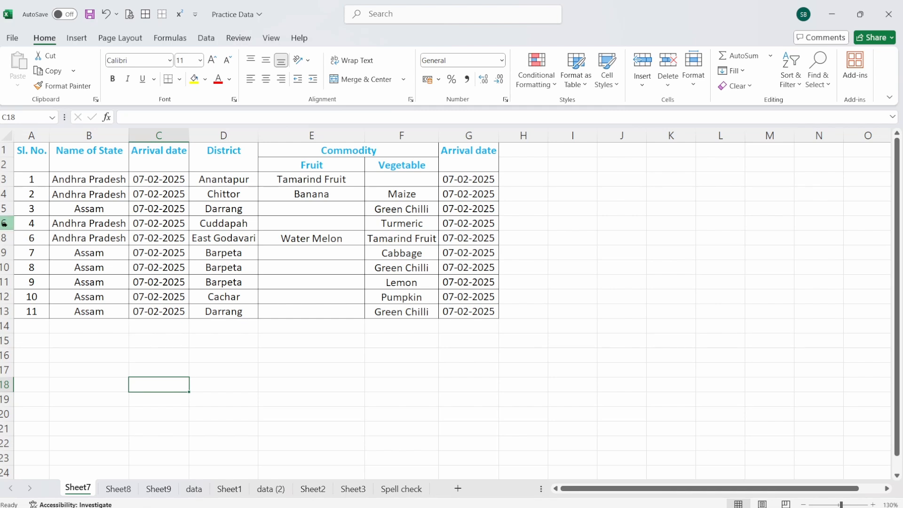
left_click(4, 134)
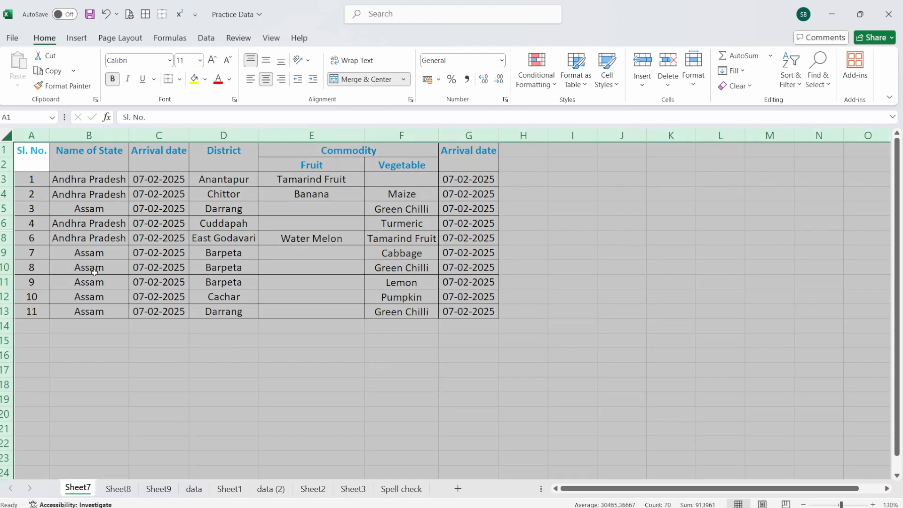
right_click(6, 274)
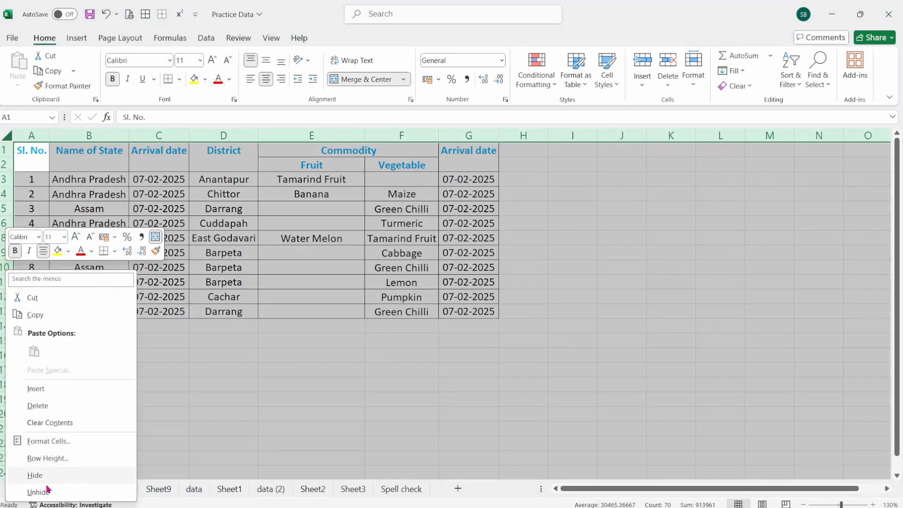
left_click(214, 386)
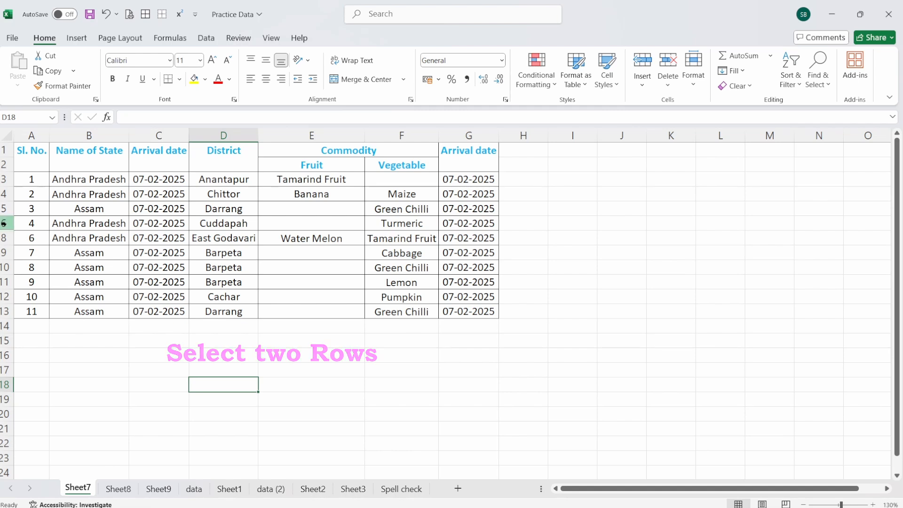
Step: Unhide row 7 between rows 6 and 8 and deselect the rows
left_click_drag(4, 223, 2, 238)
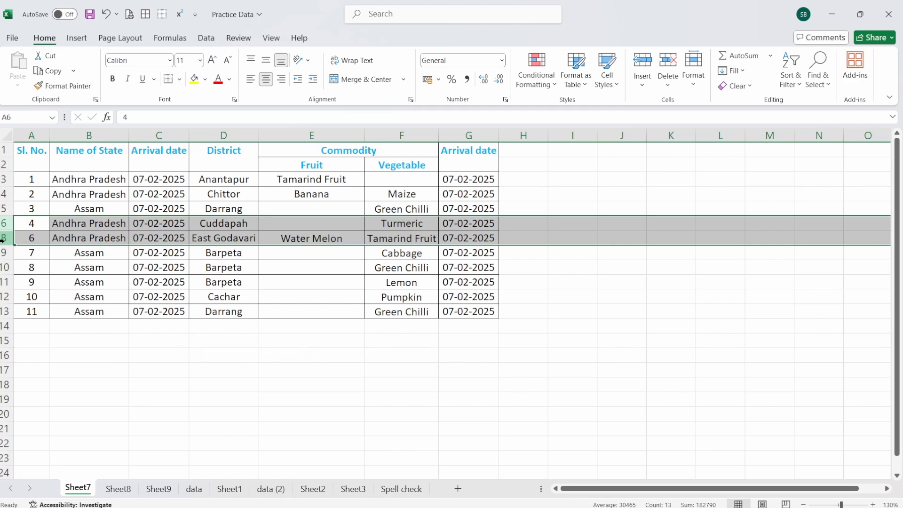
right_click(3, 238)
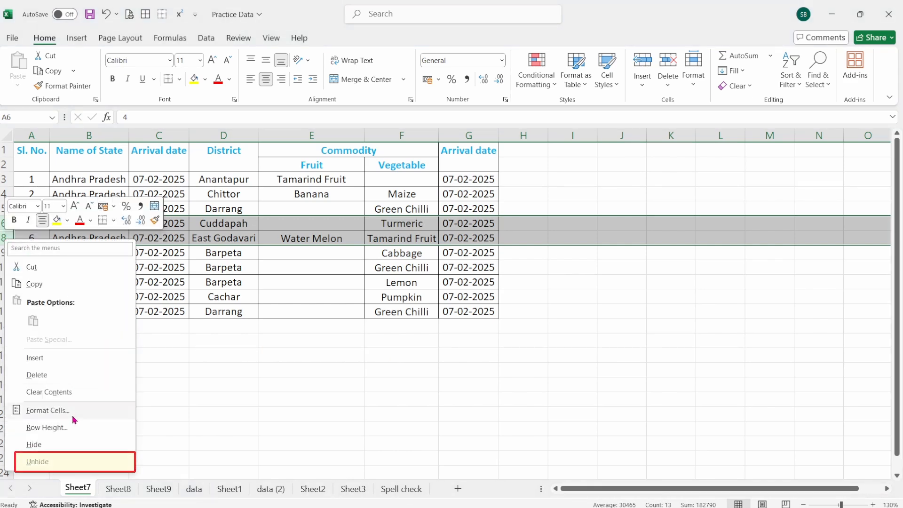
left_click(61, 459)
left_click(122, 418)
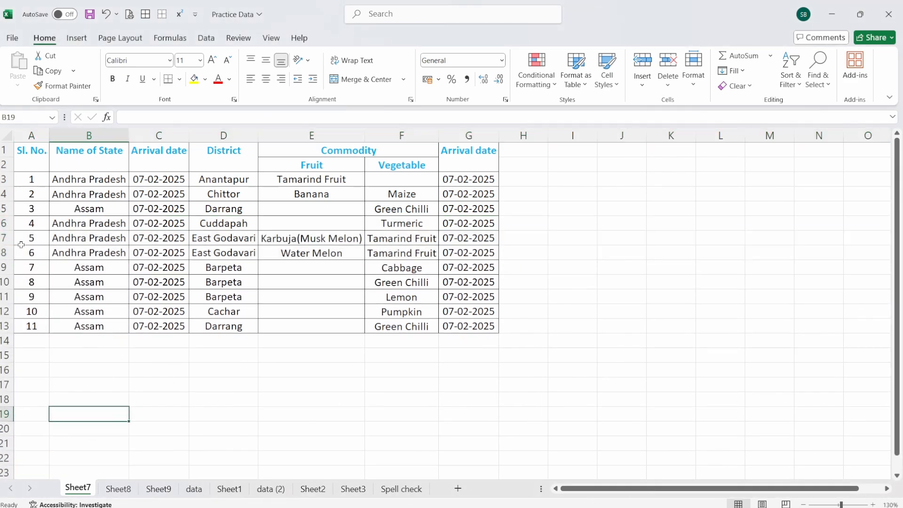
left_click(195, 397)
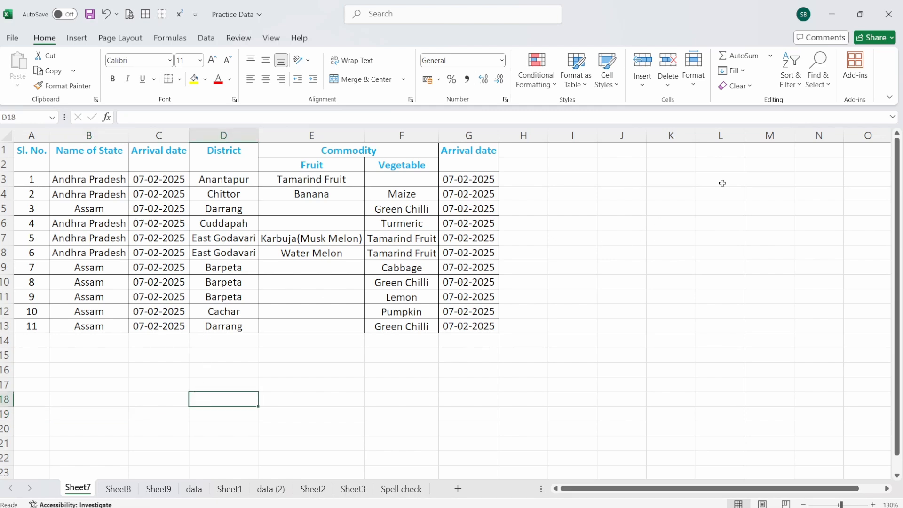
left_click(697, 84)
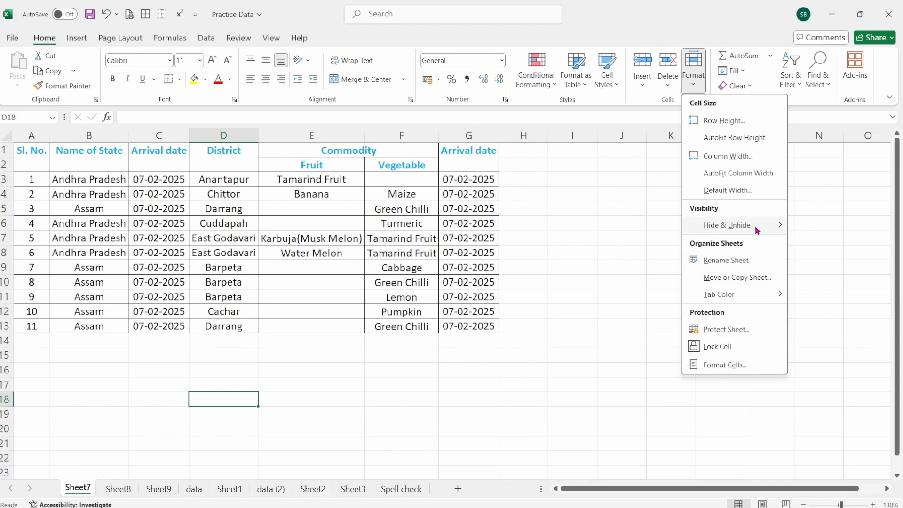
mouse_move(778, 226)
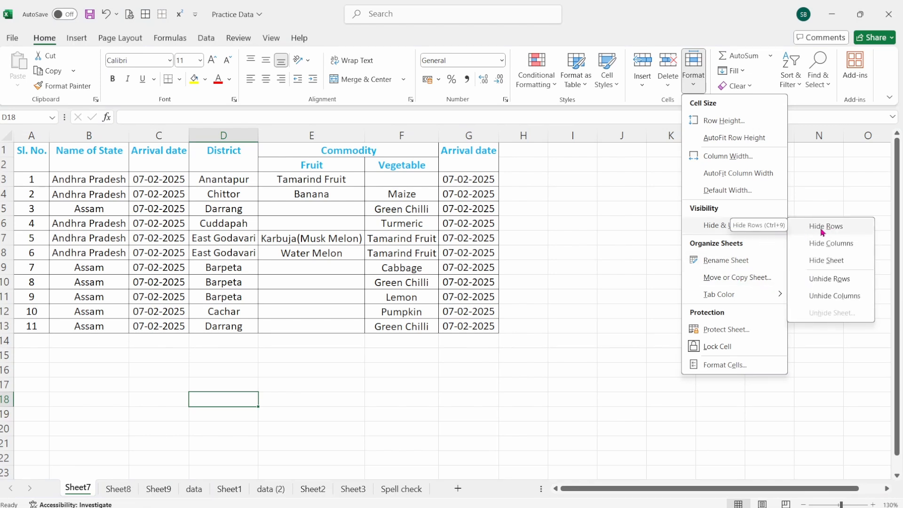
left_click(605, 230)
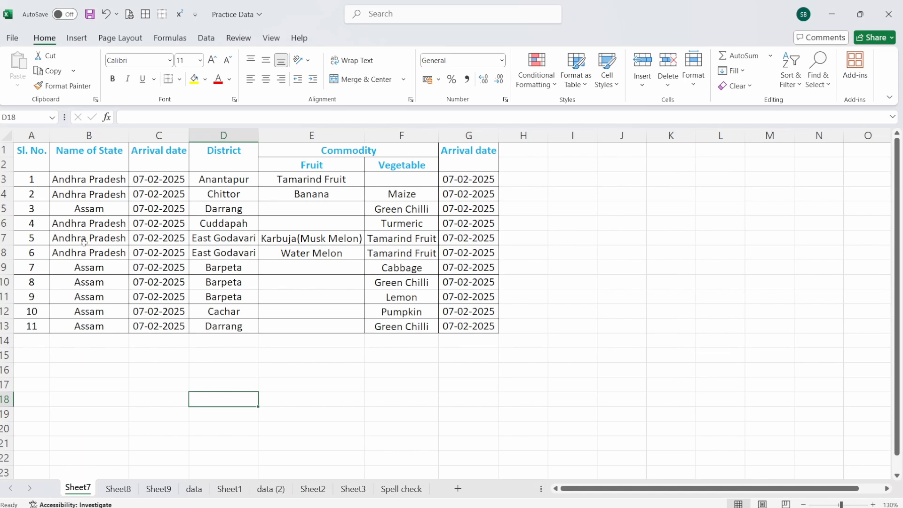
Step: Hide row 7, the Karbuja(Musk Melon) entry, and row 10, the entry with serial number 8
left_click(7, 239)
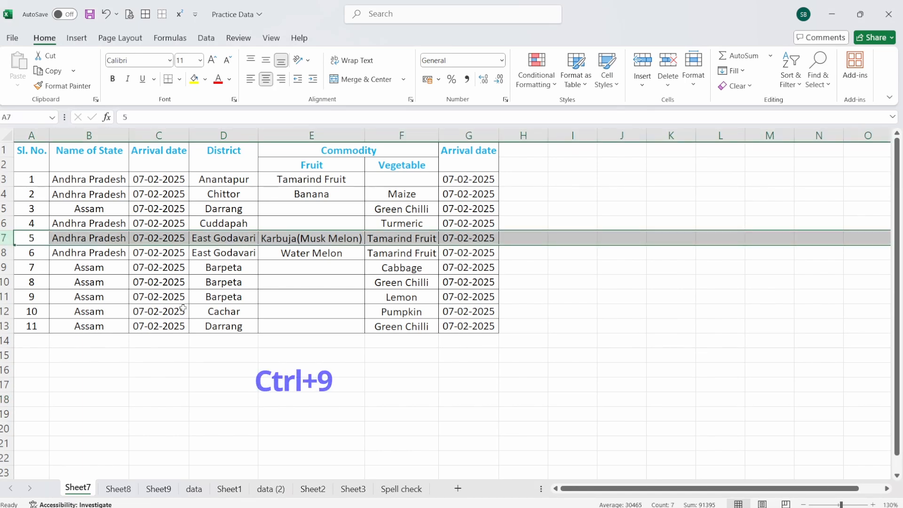
key("ctrl+9")
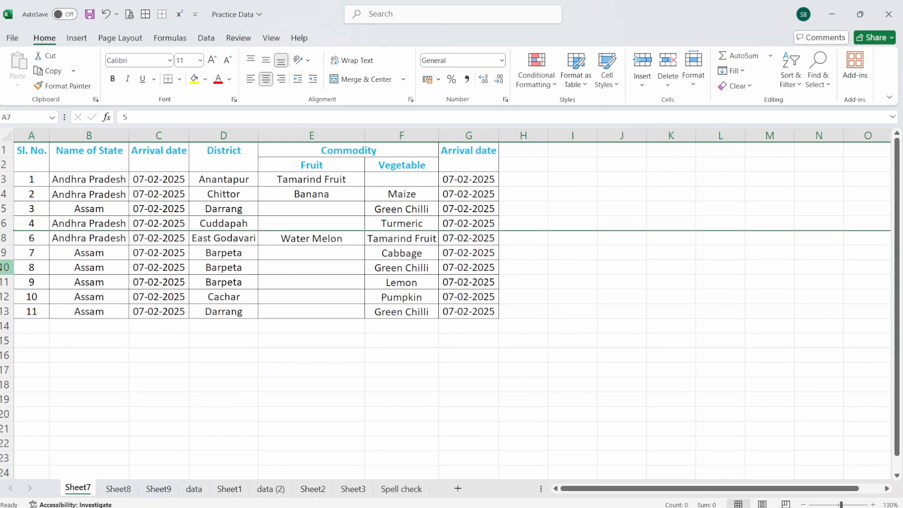
left_click(5, 267)
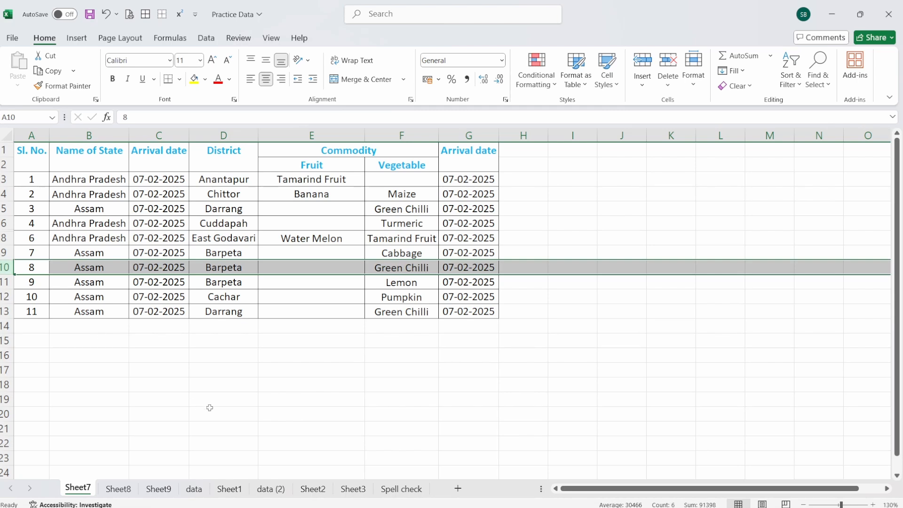
key("ctrl+9")
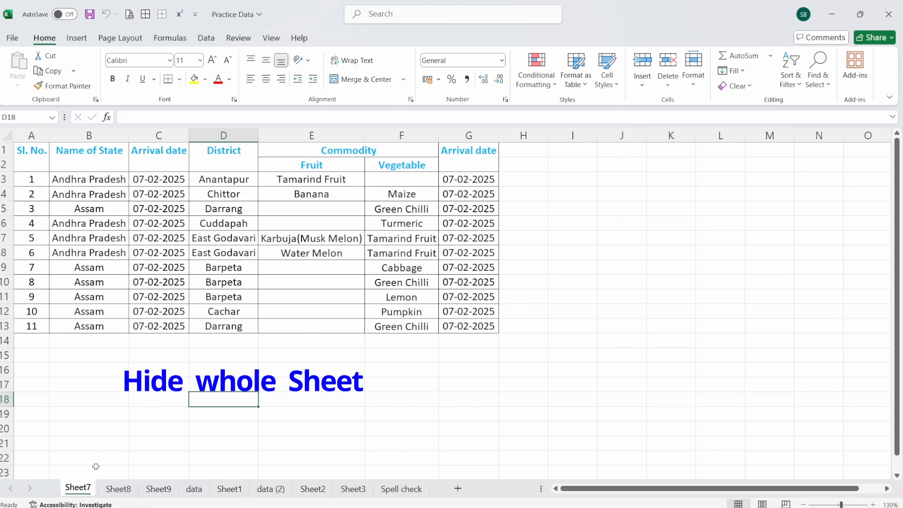
Step: Hide the Sheet7 worksheet from the workbook
right_click(82, 492)
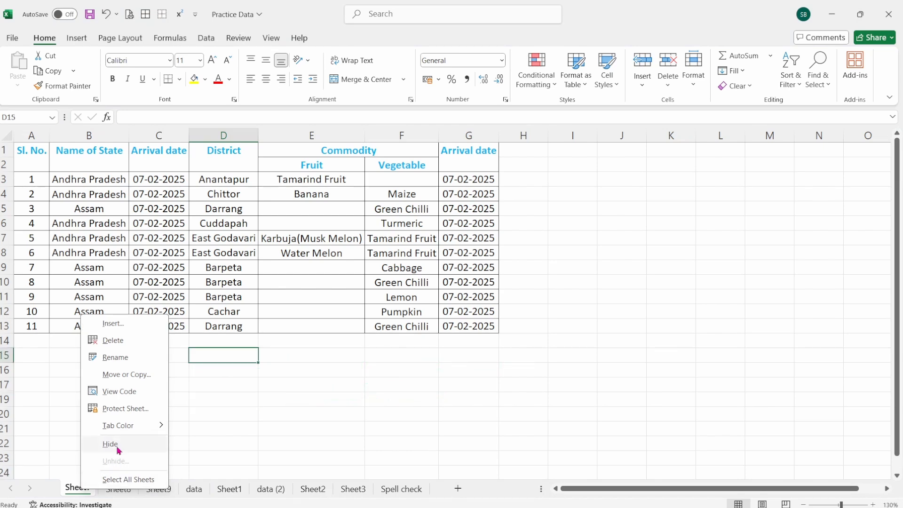
left_click(118, 450)
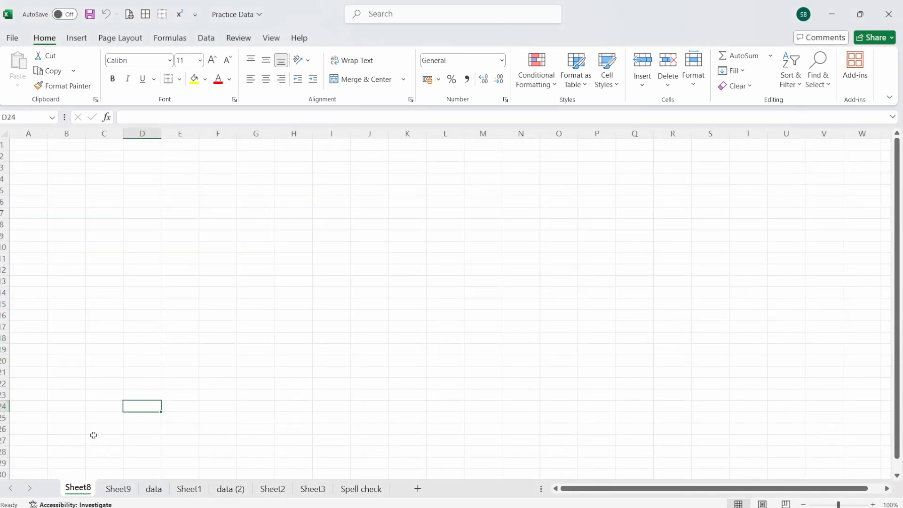
left_click(111, 407)
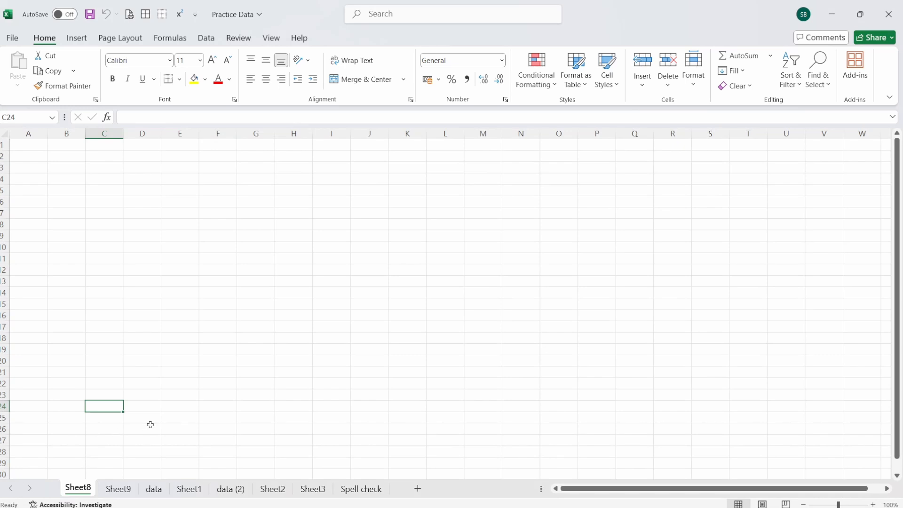
left_click(204, 351)
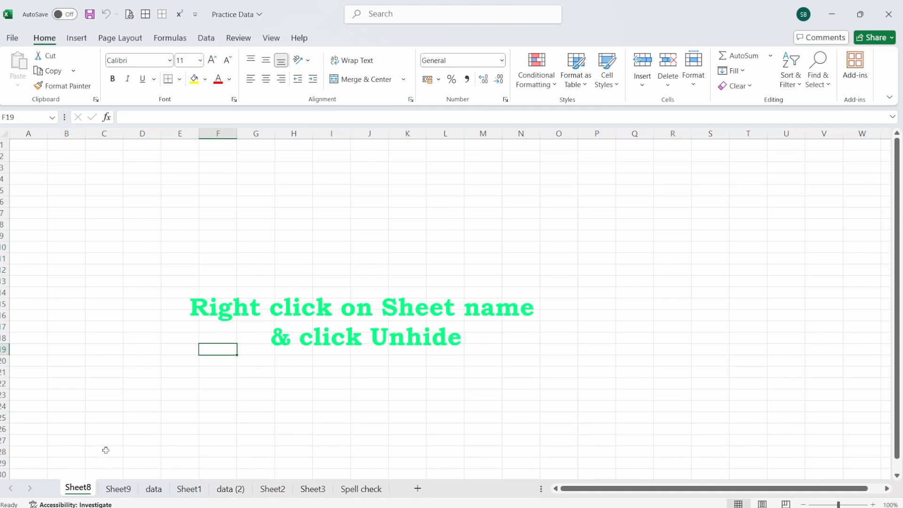
Step: Unhide the Sheet7 worksheet and select an empty cell below its table
left_click(112, 490)
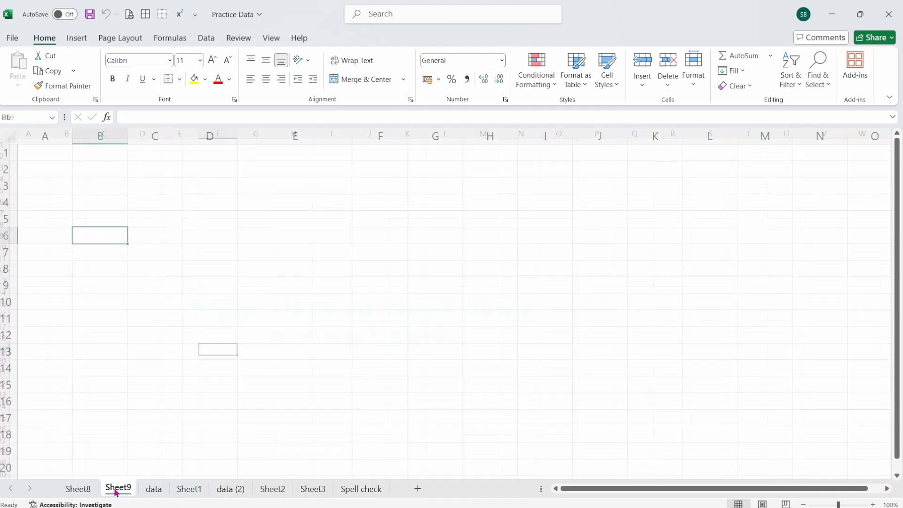
left_click(85, 492)
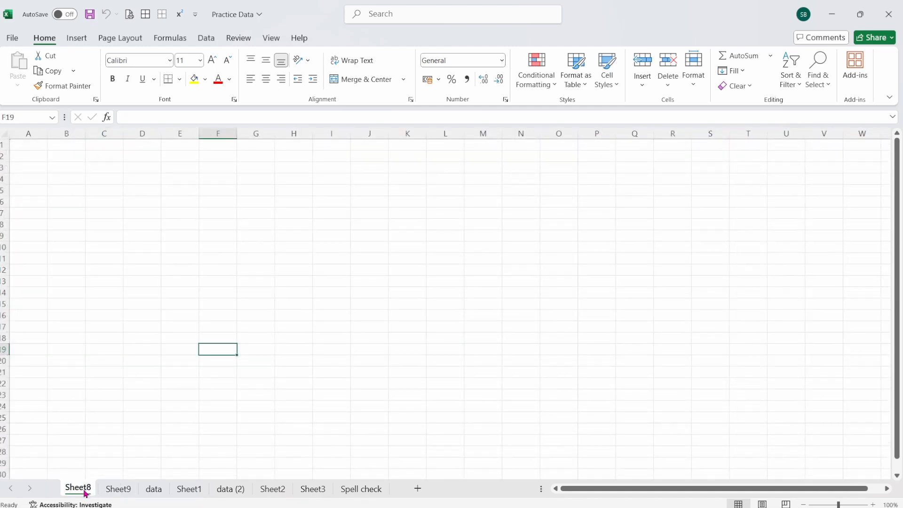
right_click(86, 492)
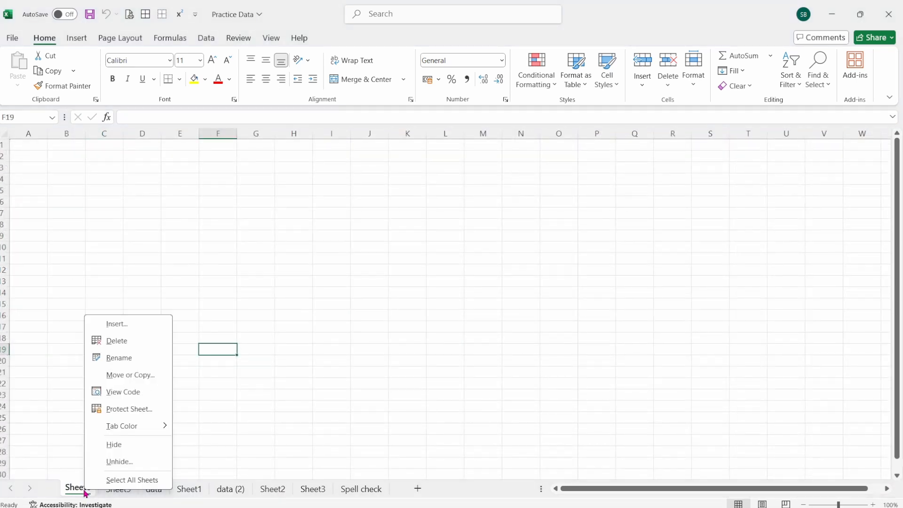
left_click(128, 464)
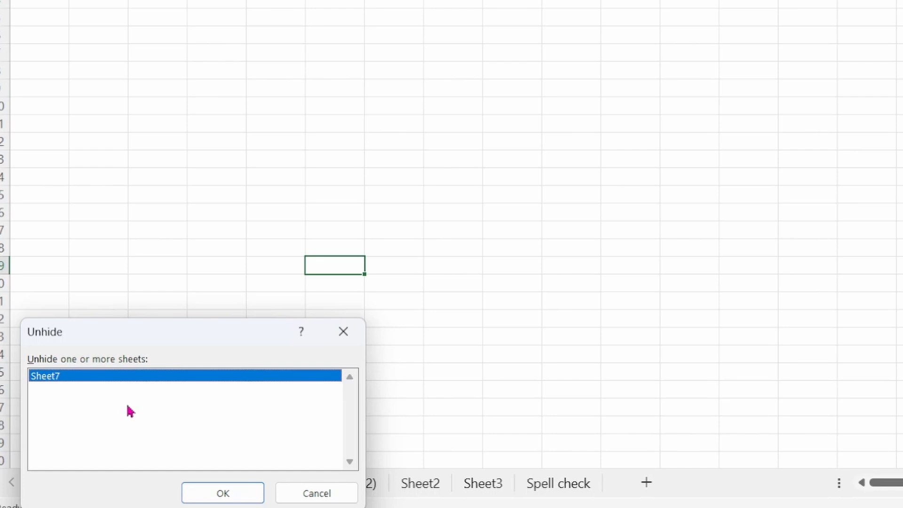
left_click(225, 494)
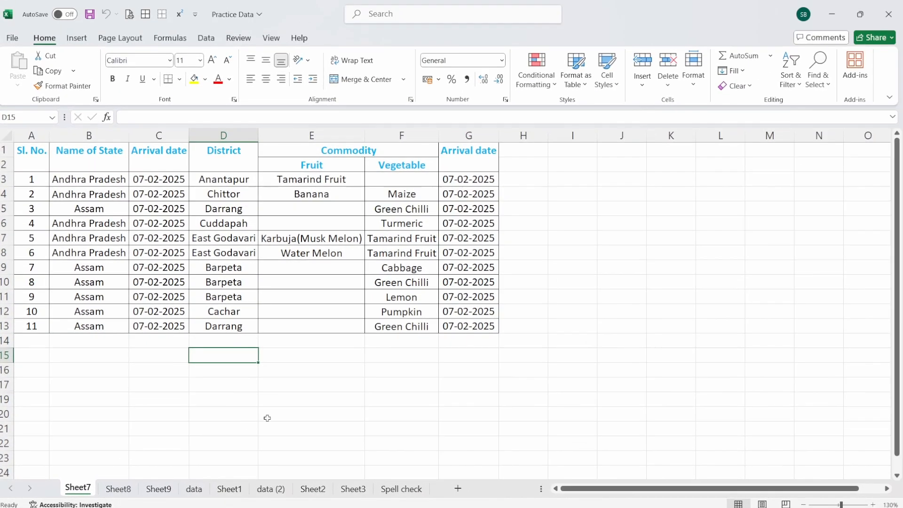
left_click(354, 408)
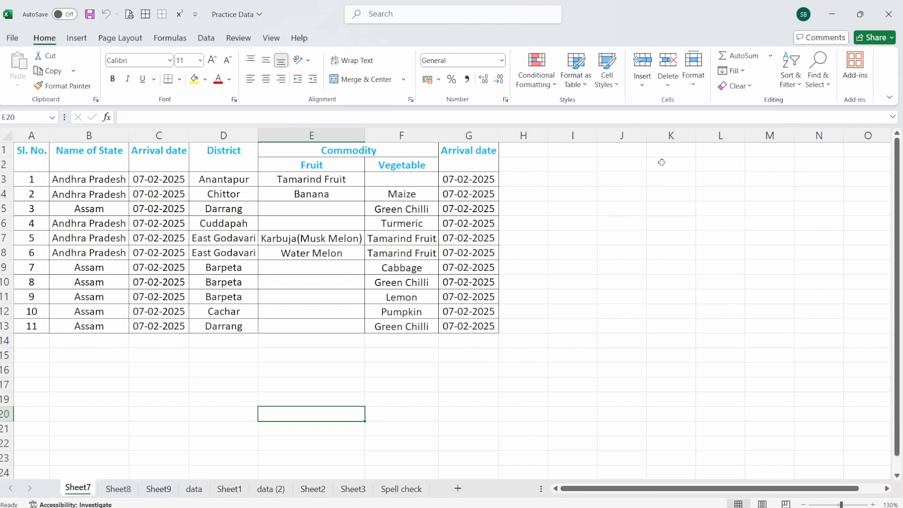
left_click(695, 88)
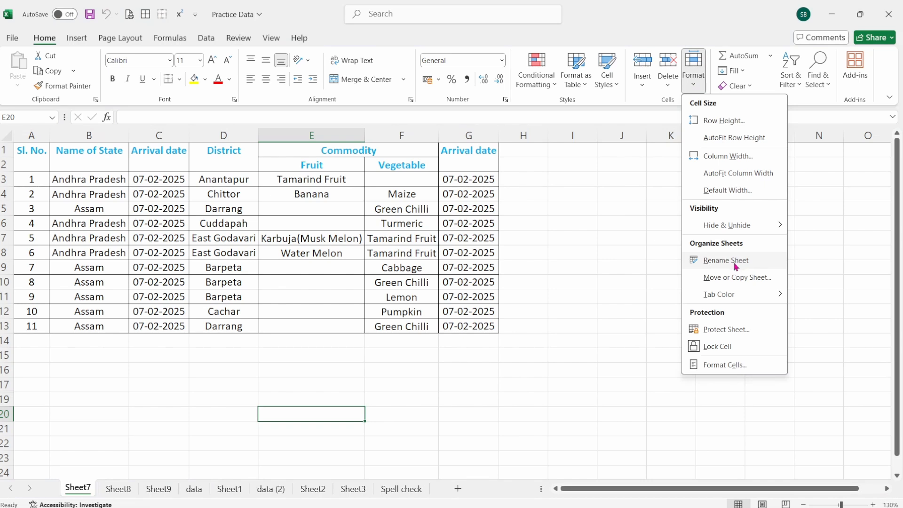
left_click(320, 417)
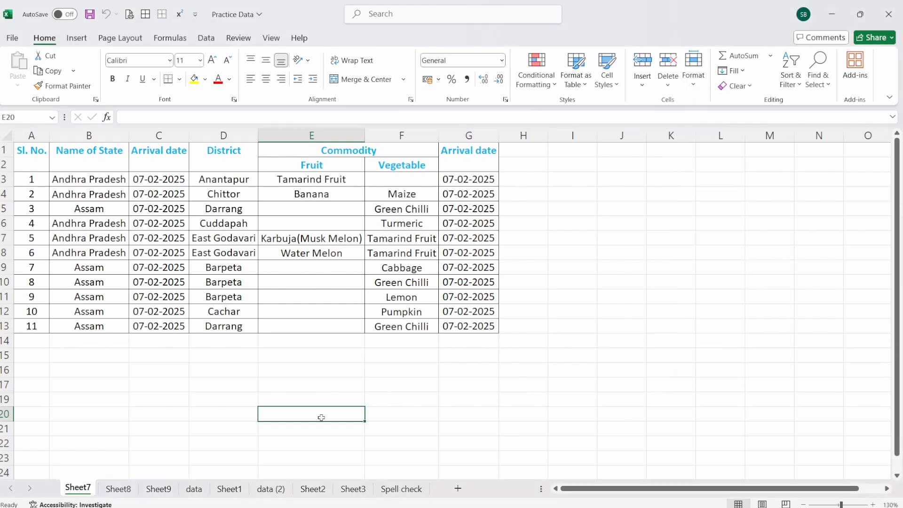
double_click(78, 489)
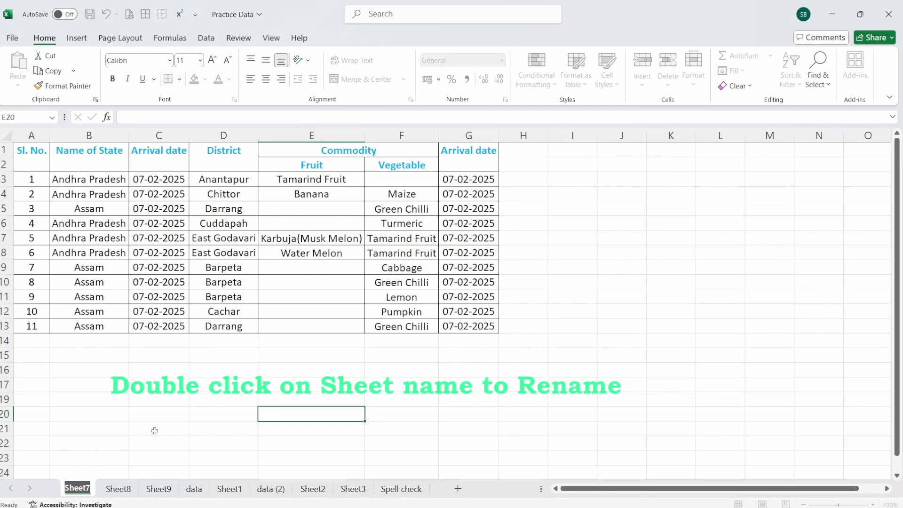
left_click(181, 426)
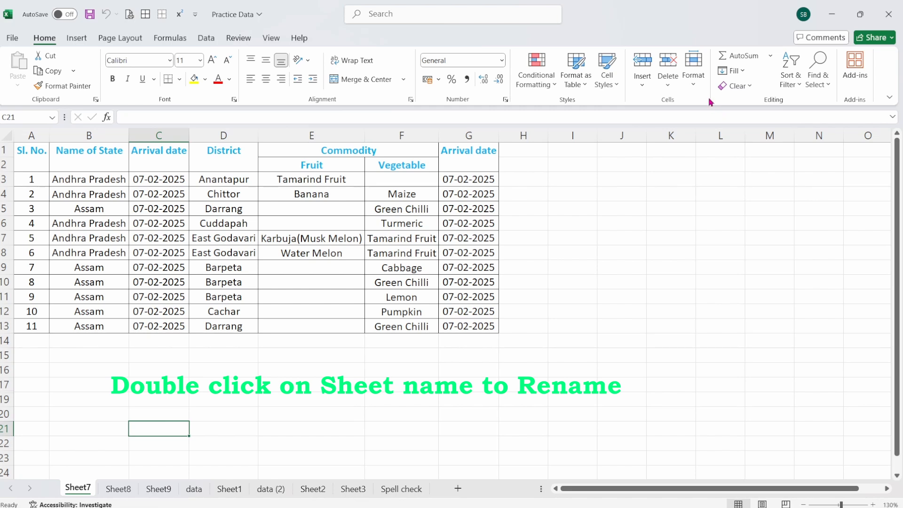
left_click(695, 81)
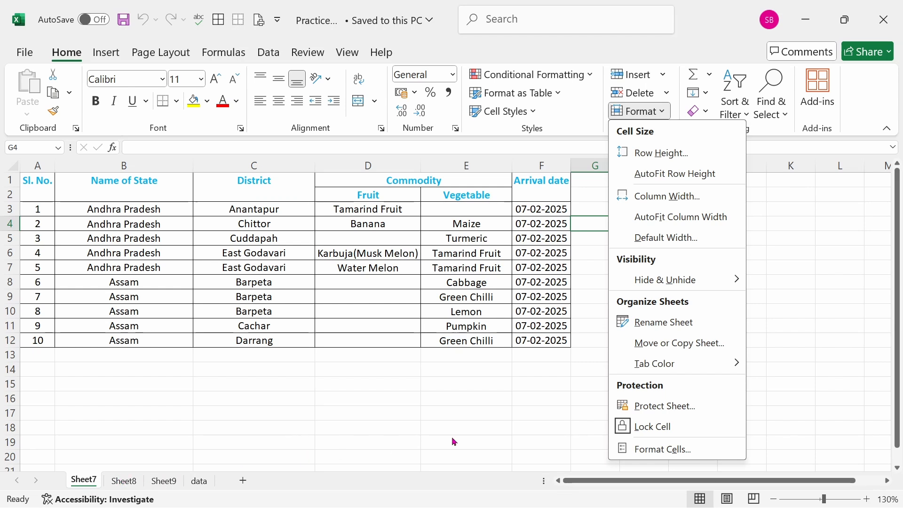
mouse_move(669, 371)
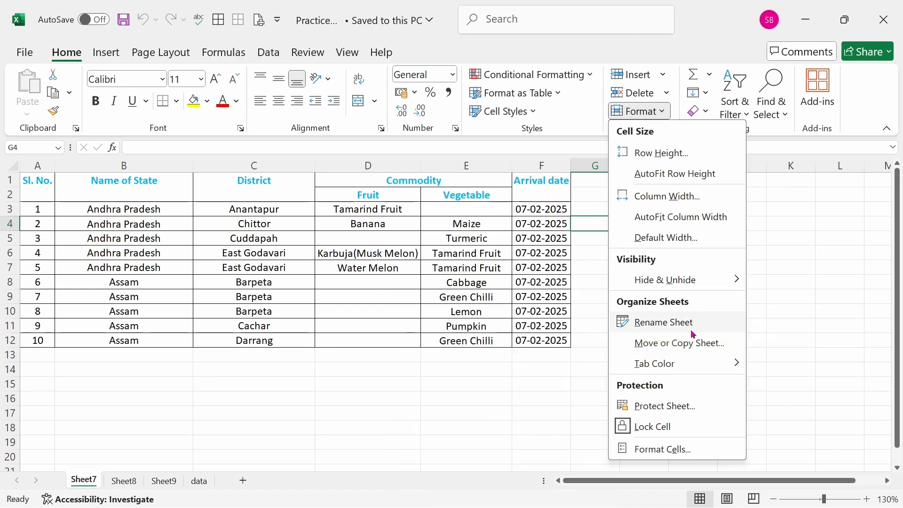
left_click(218, 386)
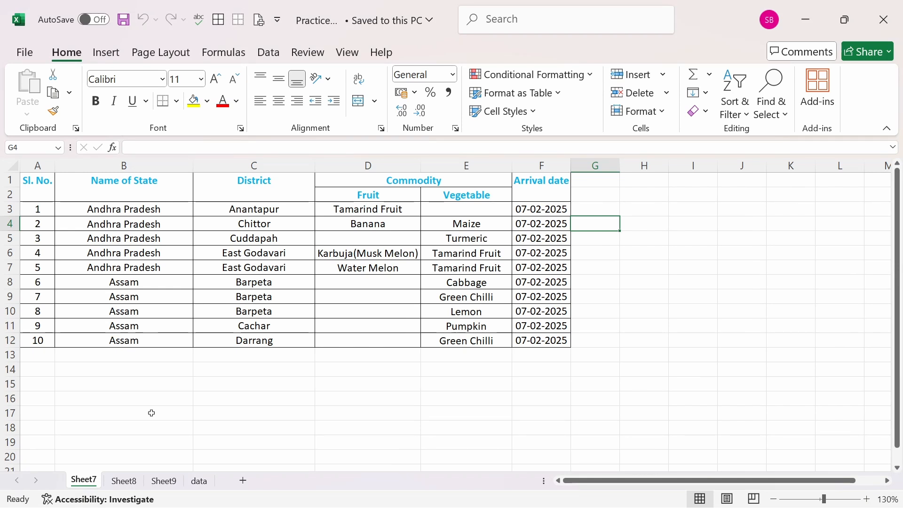
Step: Copy Sheet7 to a new workbook, keeping the original sheet in Practice Data.xlsx
right_click(96, 485)
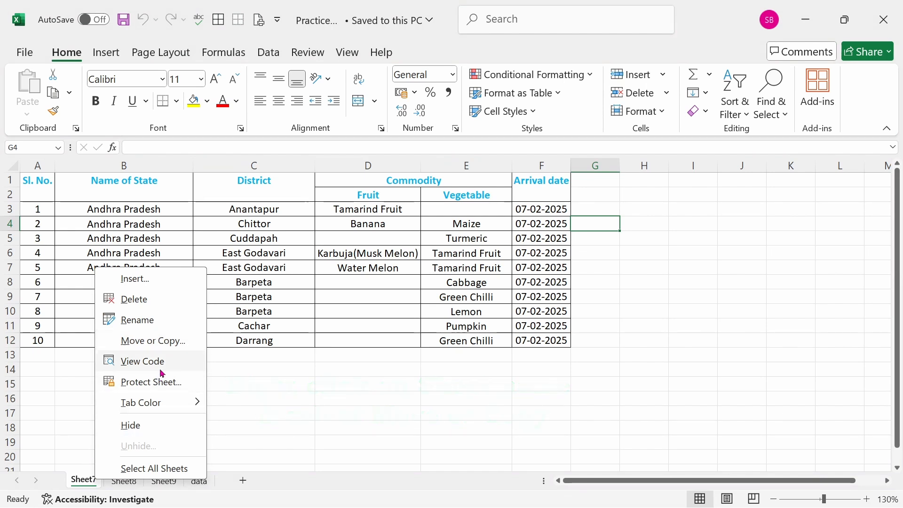
left_click(168, 344)
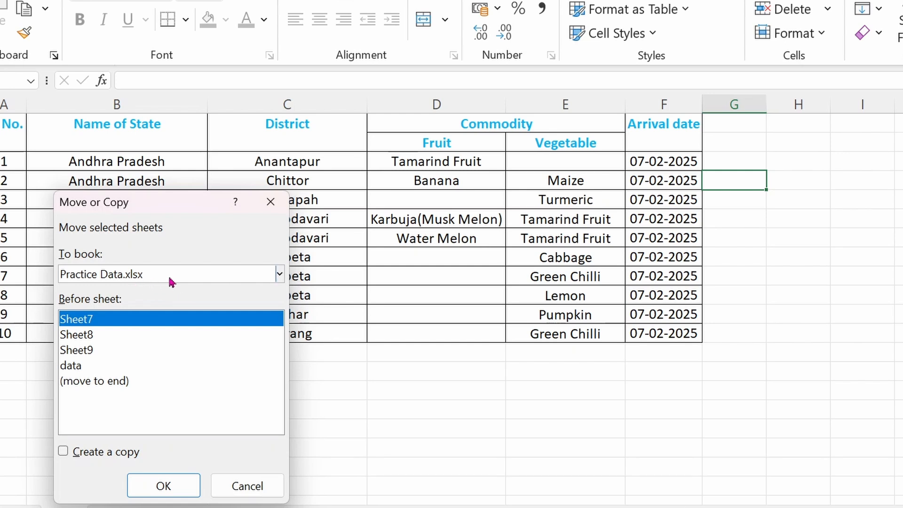
left_click(280, 276)
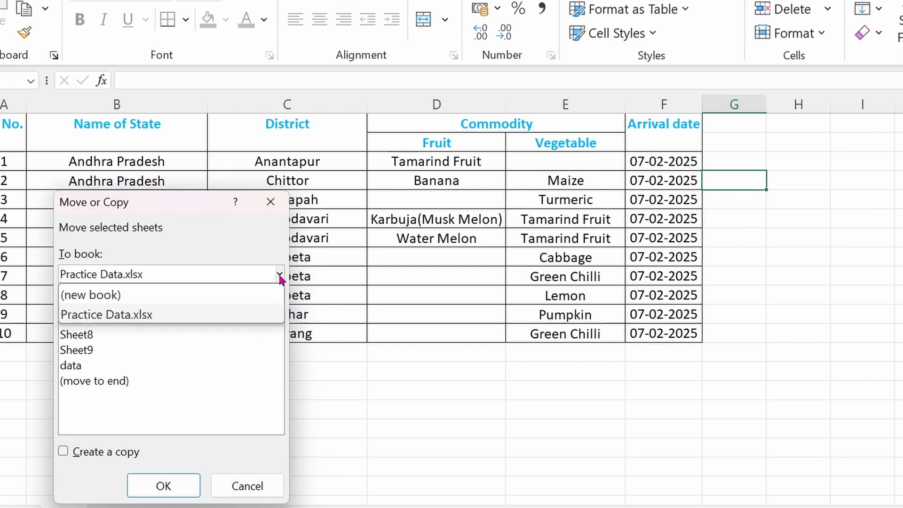
left_click(111, 296)
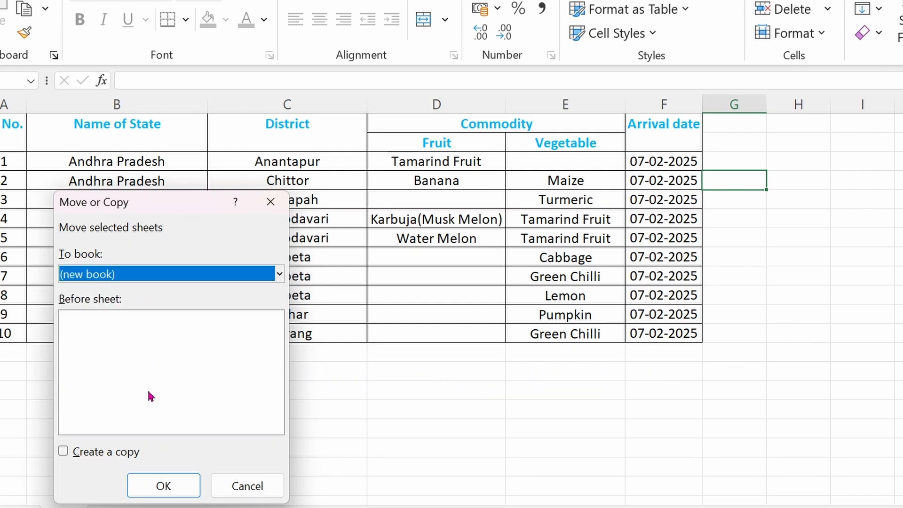
left_click(63, 452)
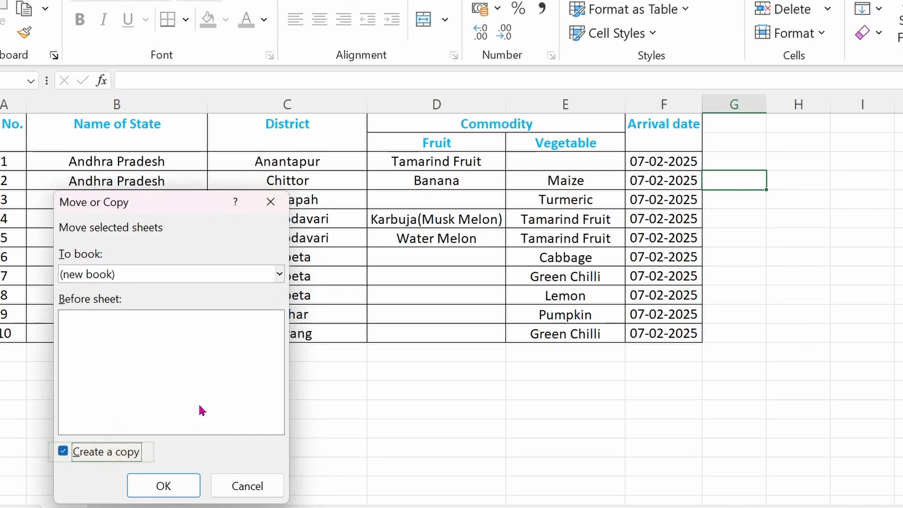
left_click(172, 485)
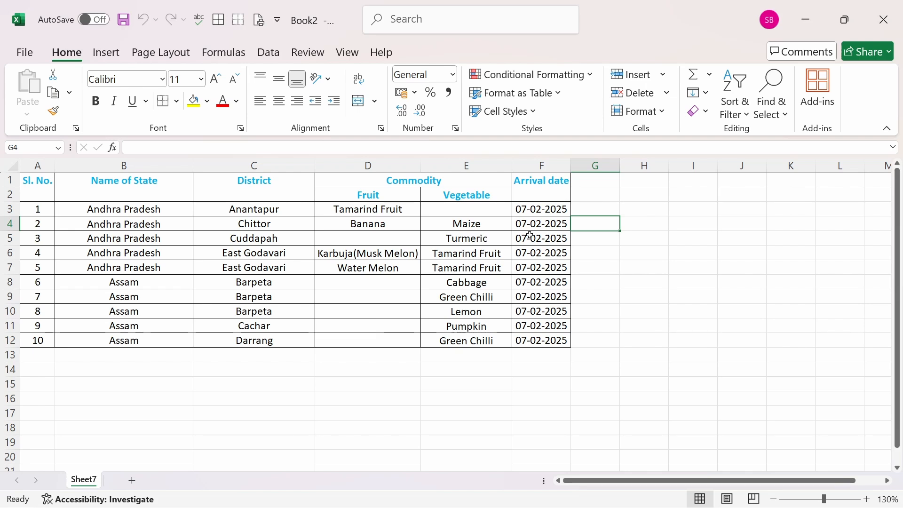
Step: Close the new workbook holding the Sheet7 copy, saving it as Report123 in the OneDrive Desktop folder
left_click(27, 55)
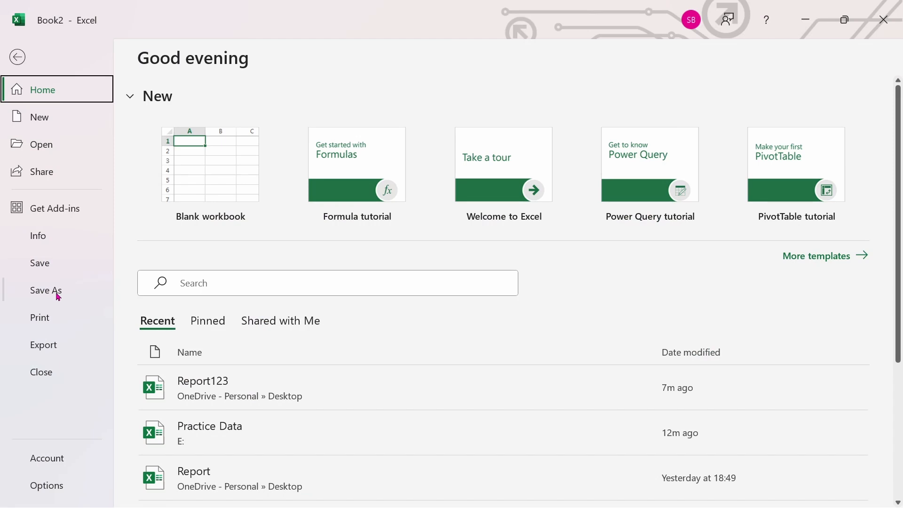
left_click(17, 56)
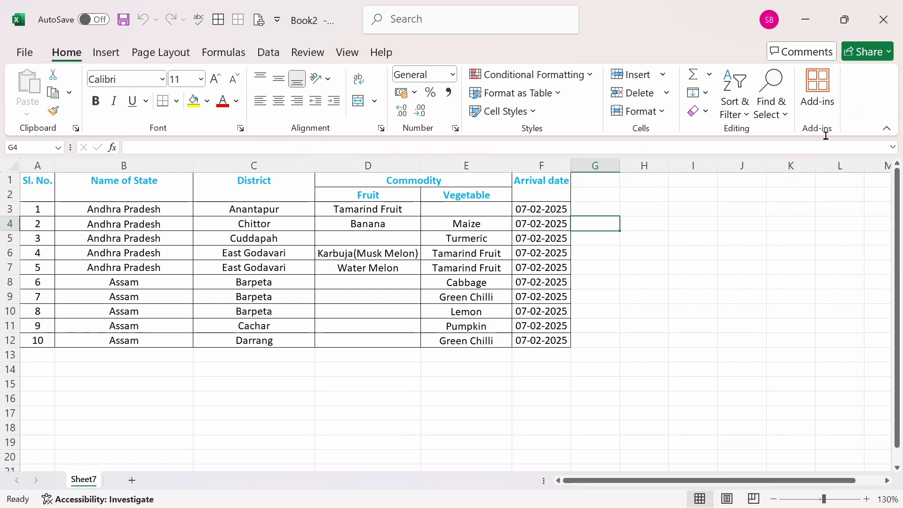
left_click(884, 20)
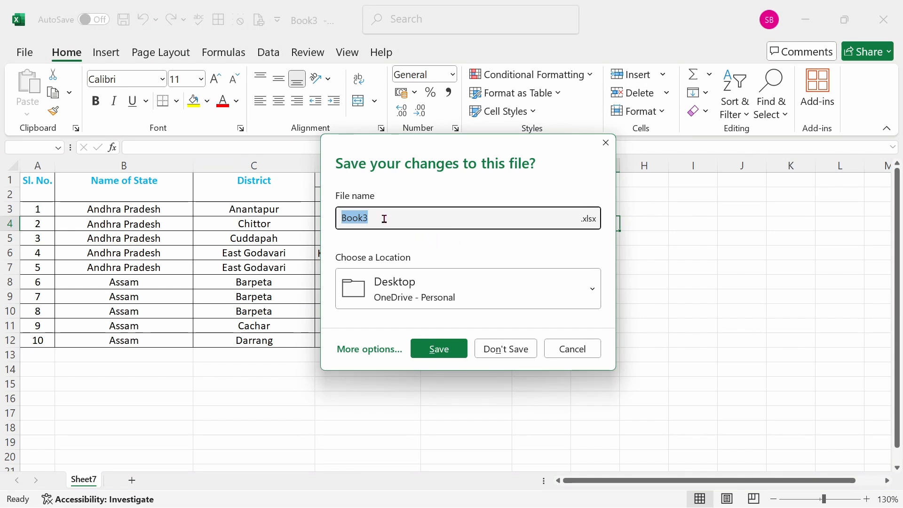
type("Report123")
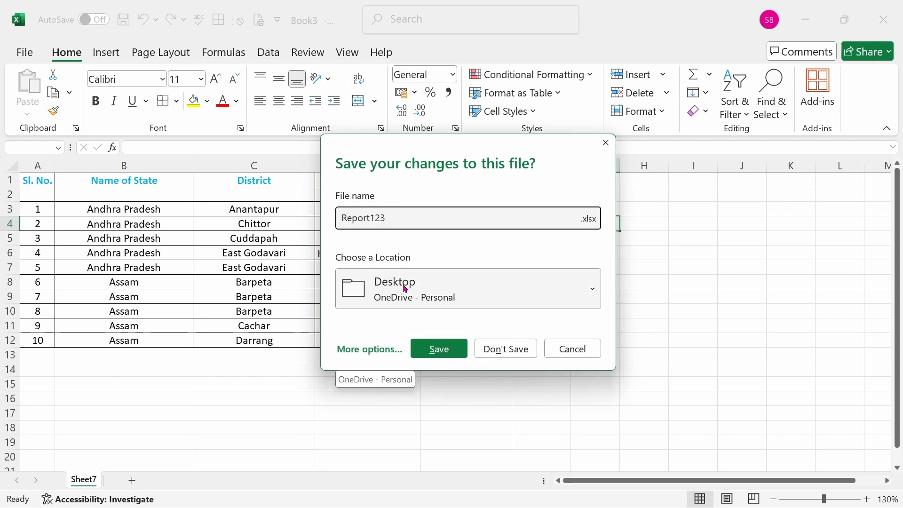
left_click(438, 349)
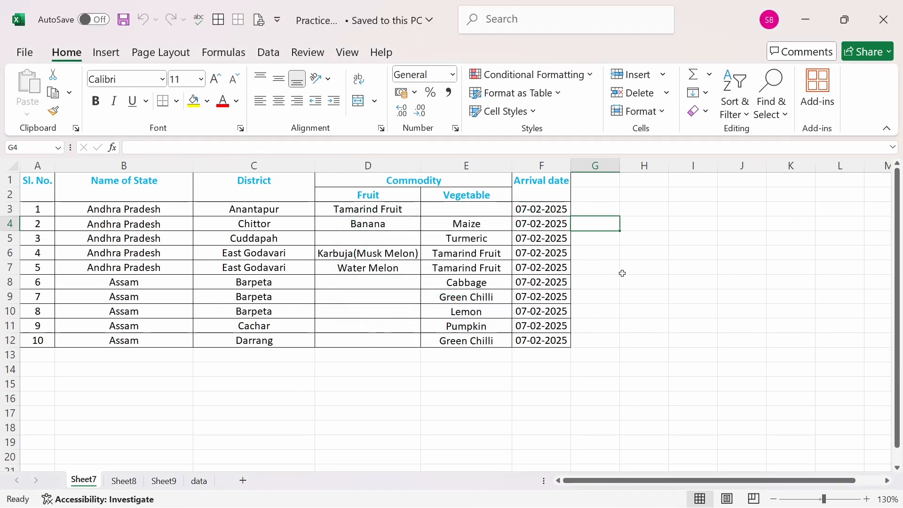
Step: Open the Report123 workbook from the desktop and return to the Practice Data workbook
key("super+d")
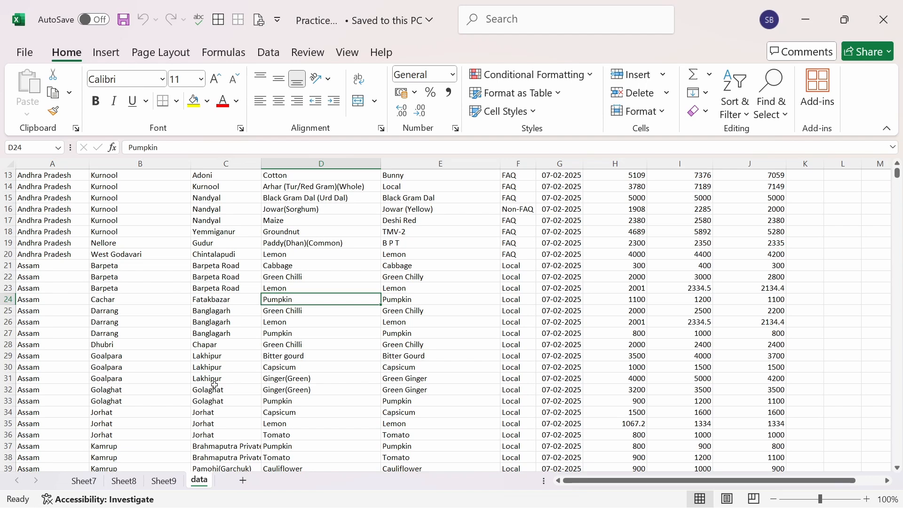
key("super+d")
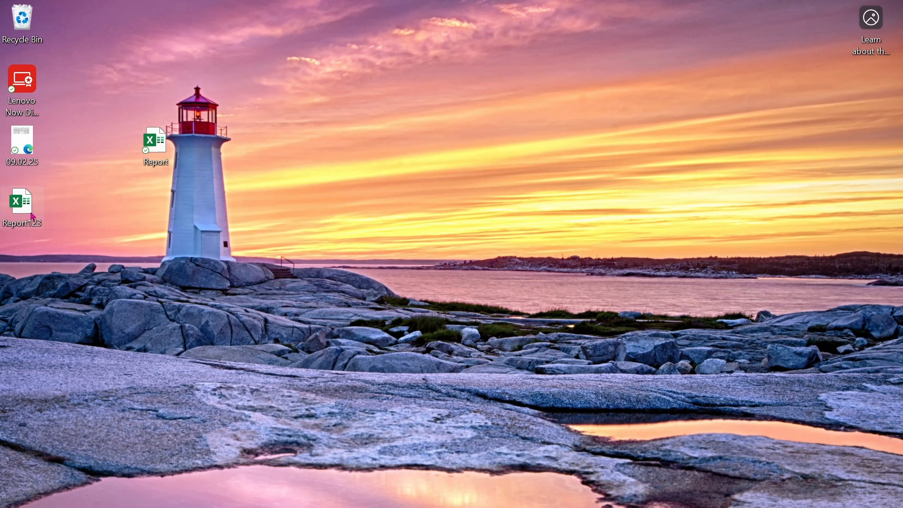
key("super+d")
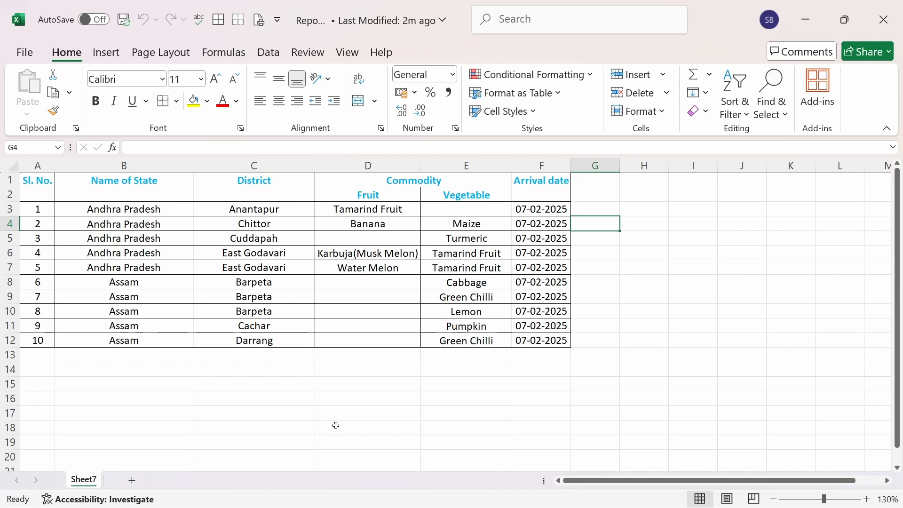
mouse_move(314, 496)
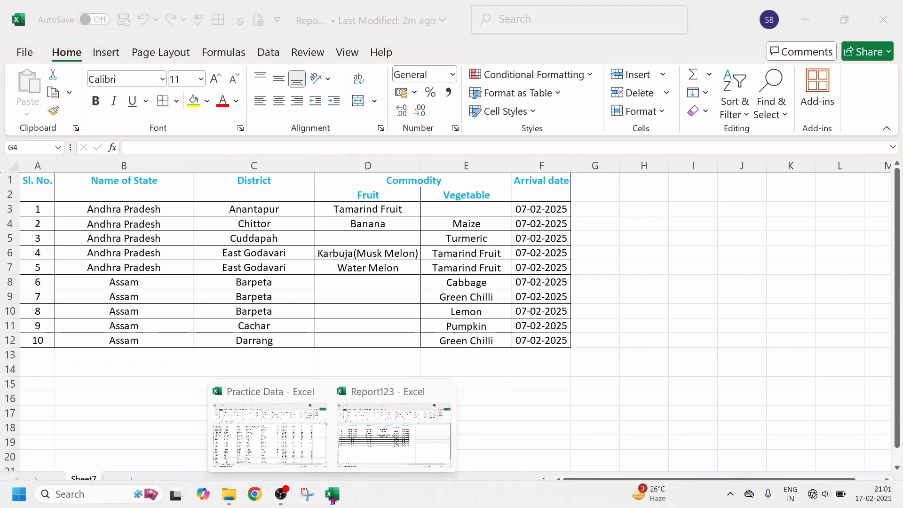
left_click(295, 435)
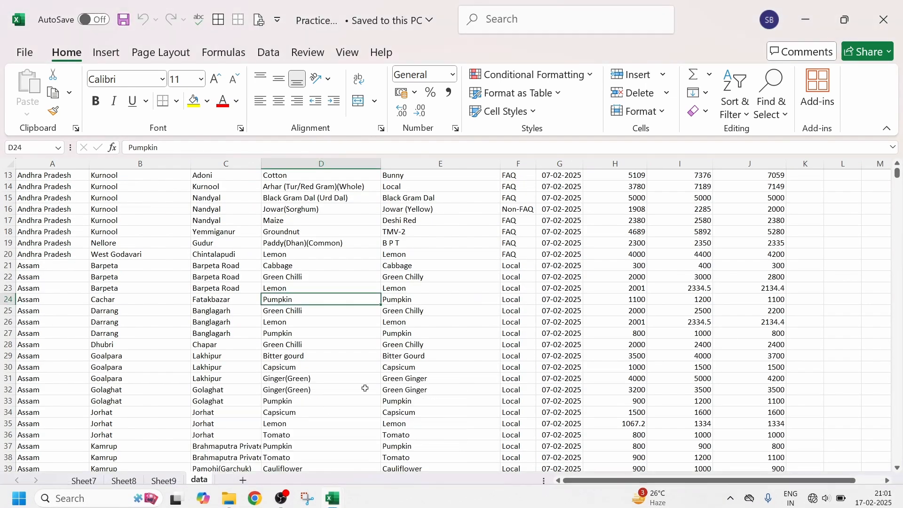
Step: Copy the data sheet from Practice Data into the existing Report123.xlsx workbook, placing the copy at the end
right_click(200, 481)
left_click(272, 341)
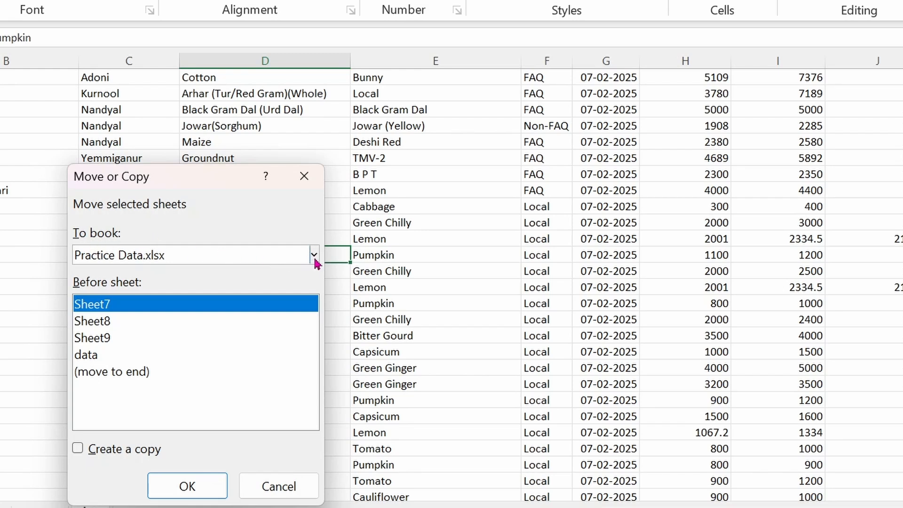
left_click(313, 256)
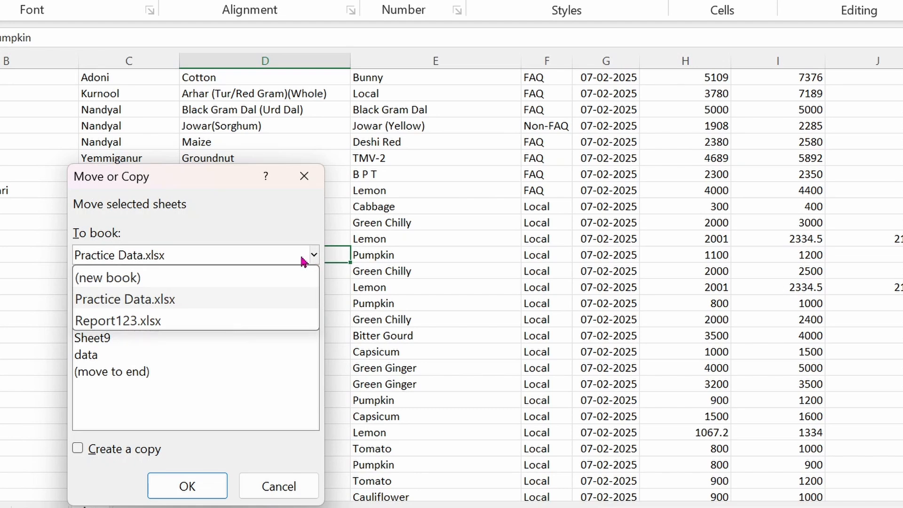
left_click(167, 321)
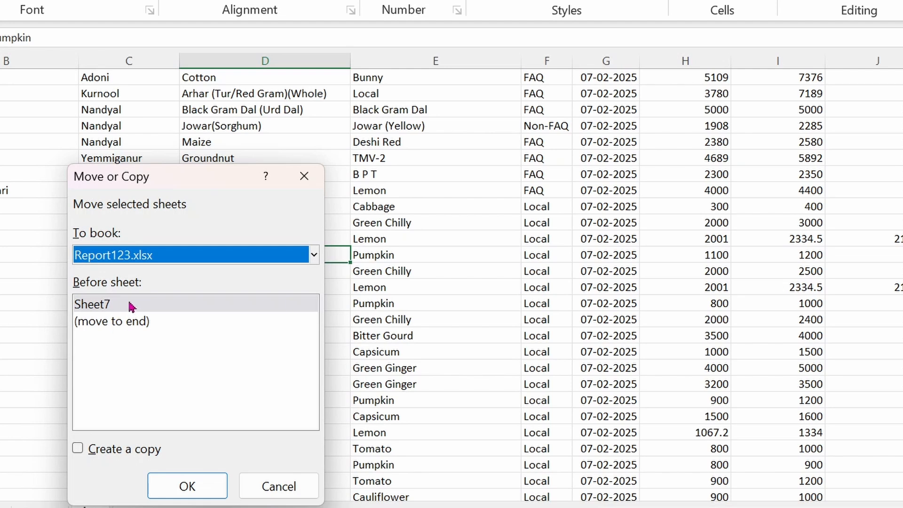
left_click(102, 311)
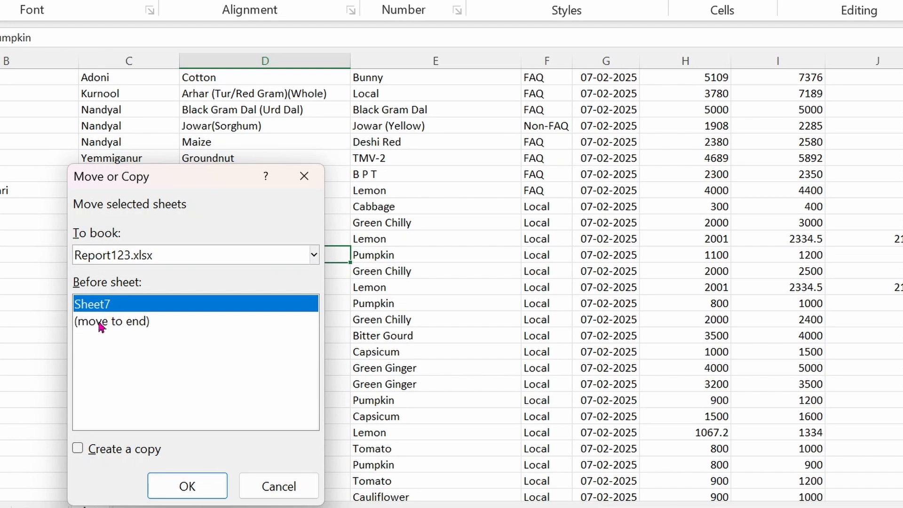
left_click(101, 323)
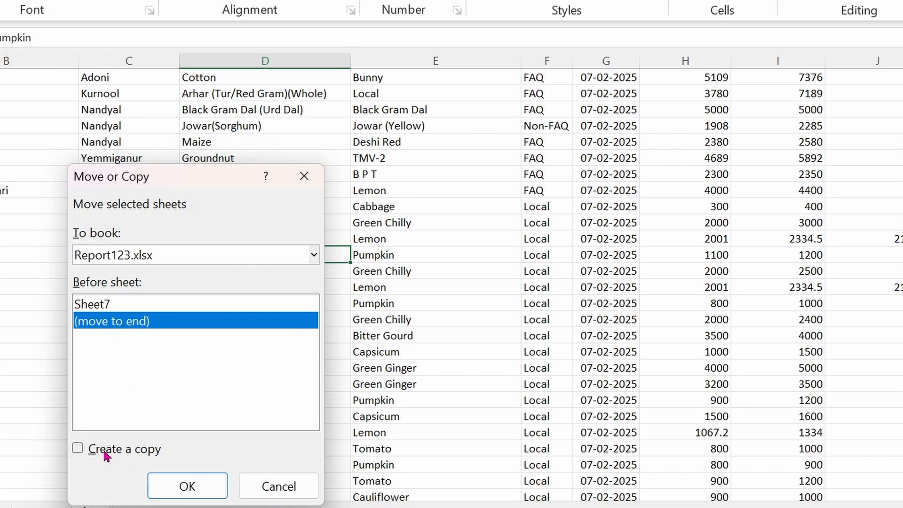
left_click(78, 450)
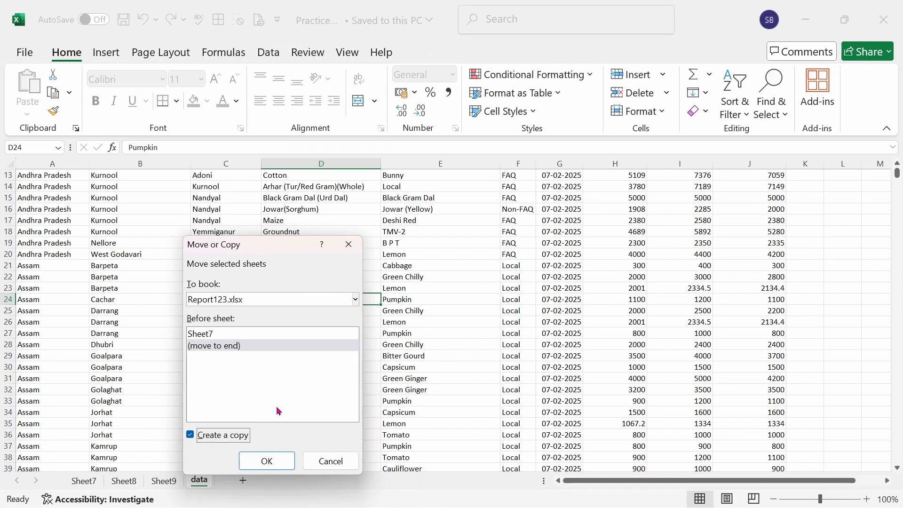
left_click(275, 462)
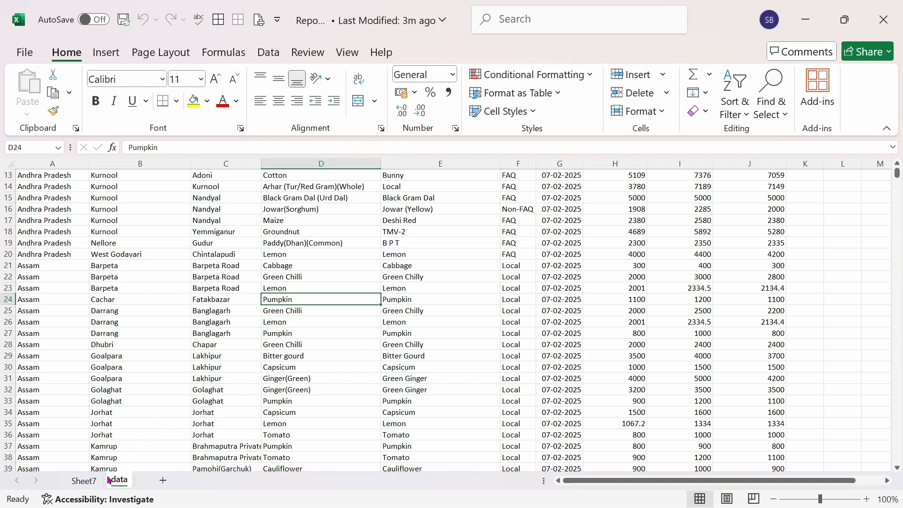
Step: Save the Report123 workbook with the copied data sheet and close it
left_click(365, 343)
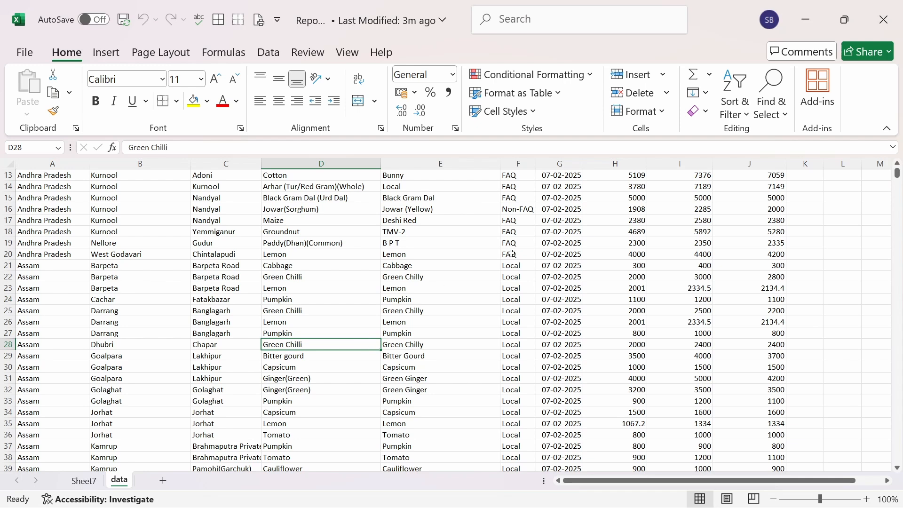
left_click(124, 19)
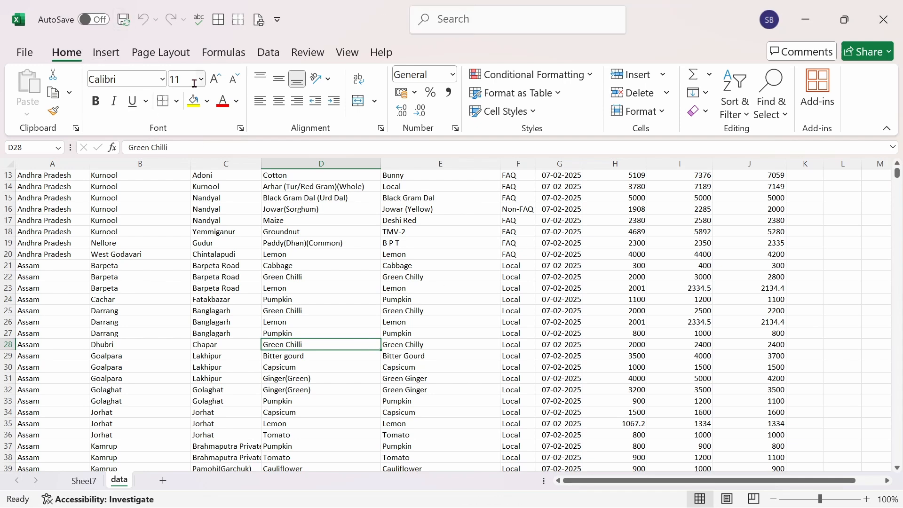
left_click(891, 15)
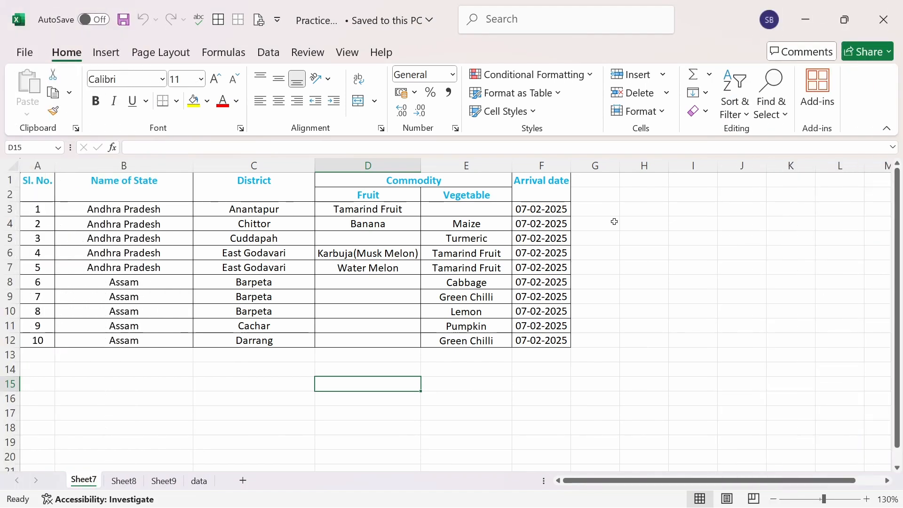
Step: Review the sheet protection commands and the Locked and Hidden cell settings in Format Cells, leaving them without changes
left_click(661, 113)
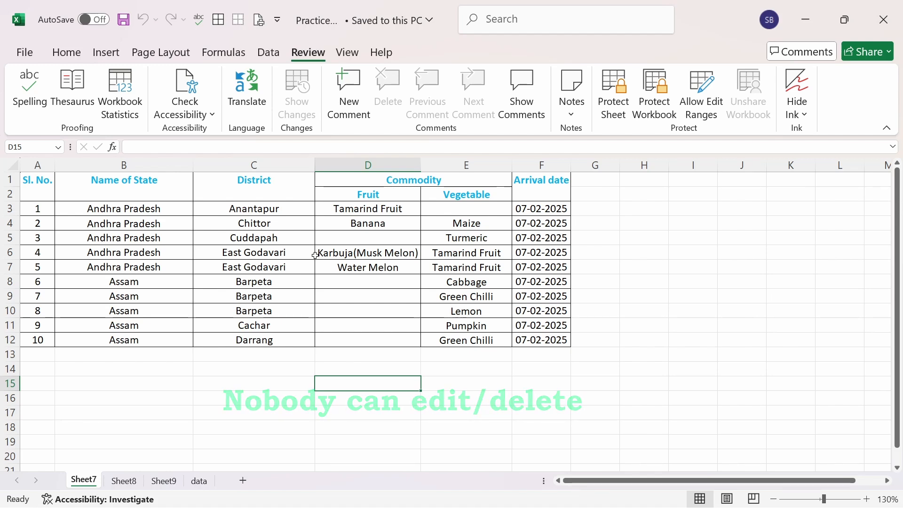
left_click(598, 268)
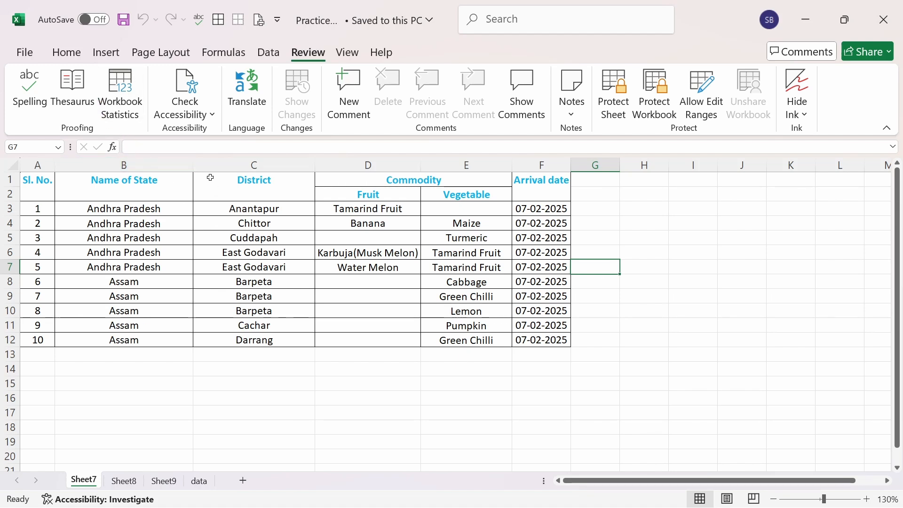
left_click(68, 52)
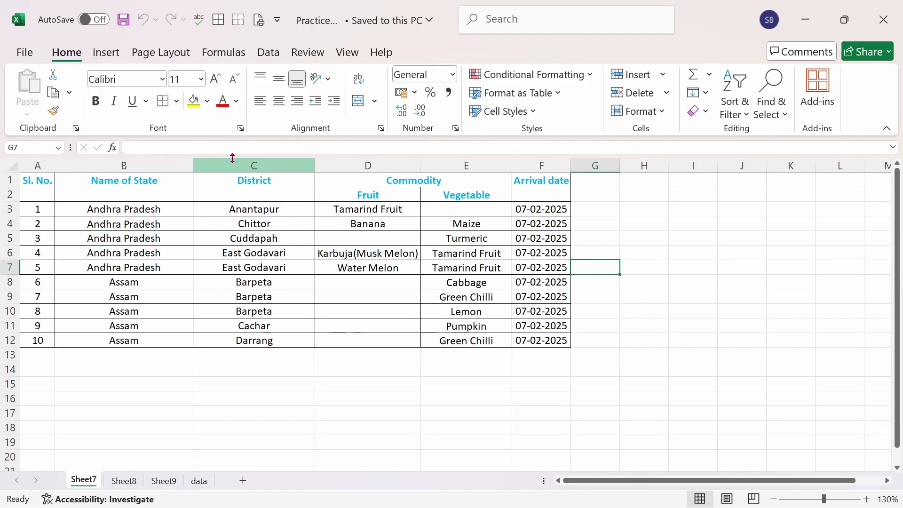
left_click(456, 129)
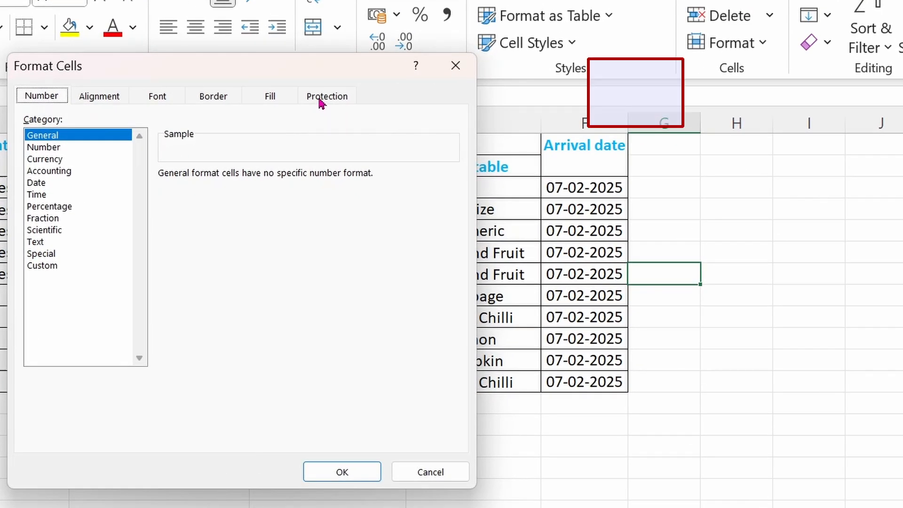
left_click(322, 105)
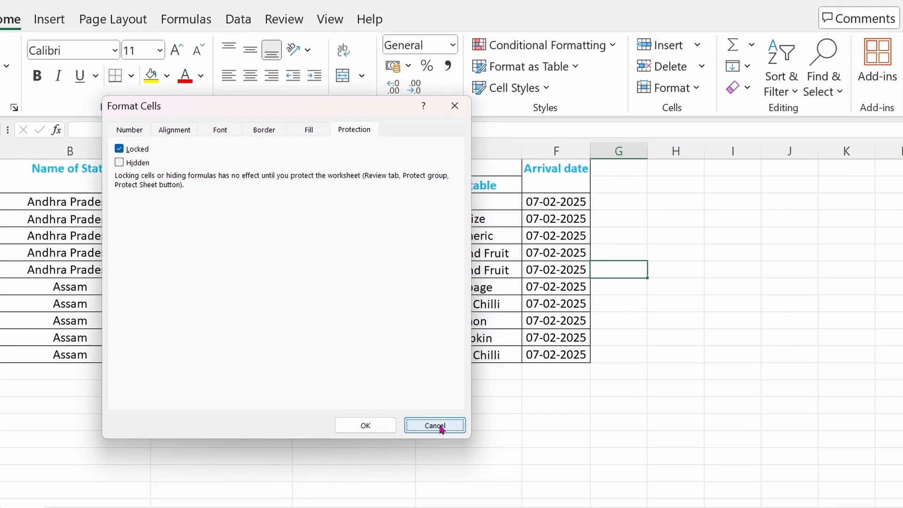
left_click(430, 472)
left_click(368, 370)
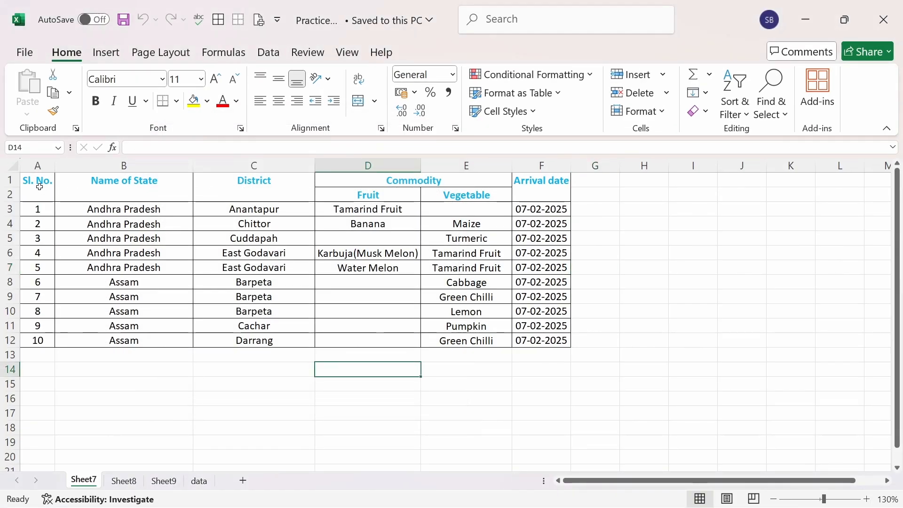
Step: Select all cells of Sheet7 and turn off their Locked protection setting in Format Cells
left_click_drag(39, 187, 554, 193)
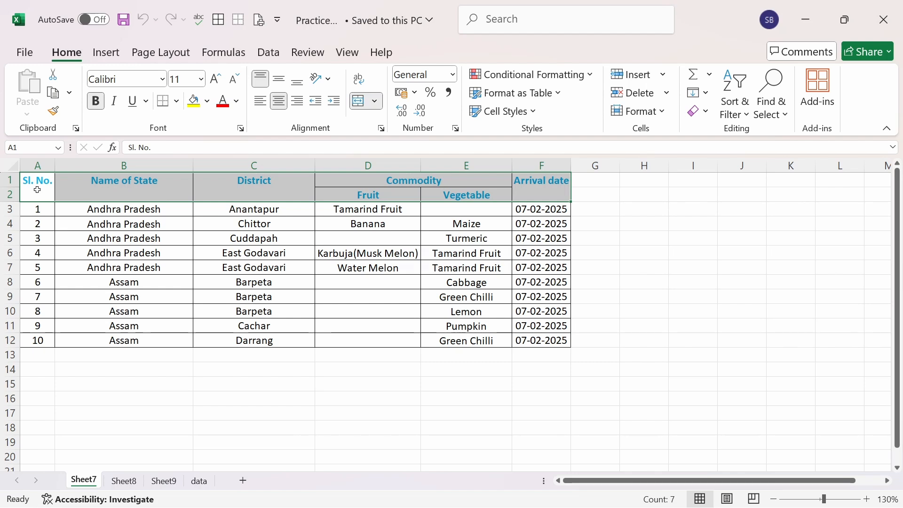
left_click(124, 224)
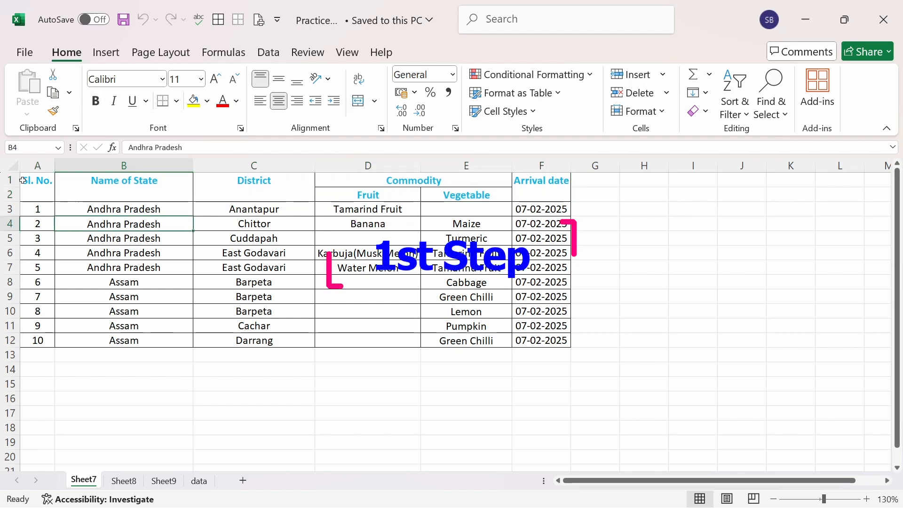
left_click(6, 164)
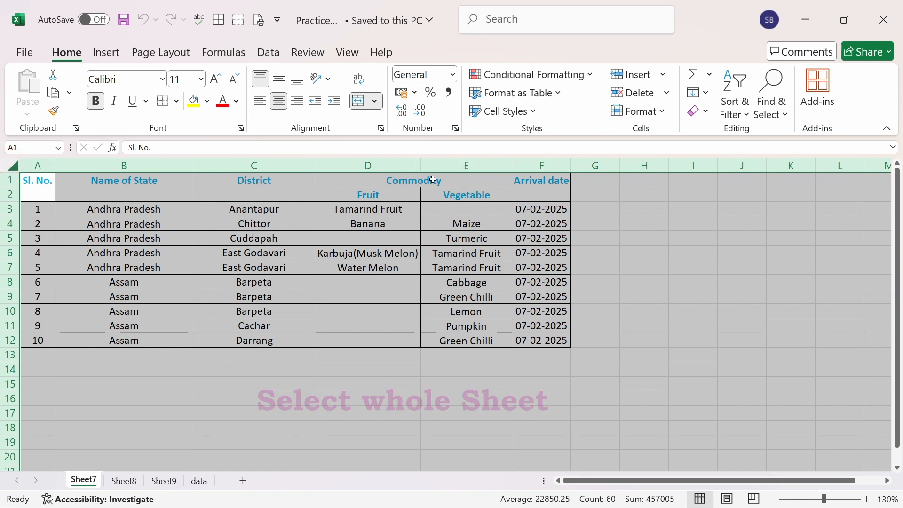
right_click(383, 225)
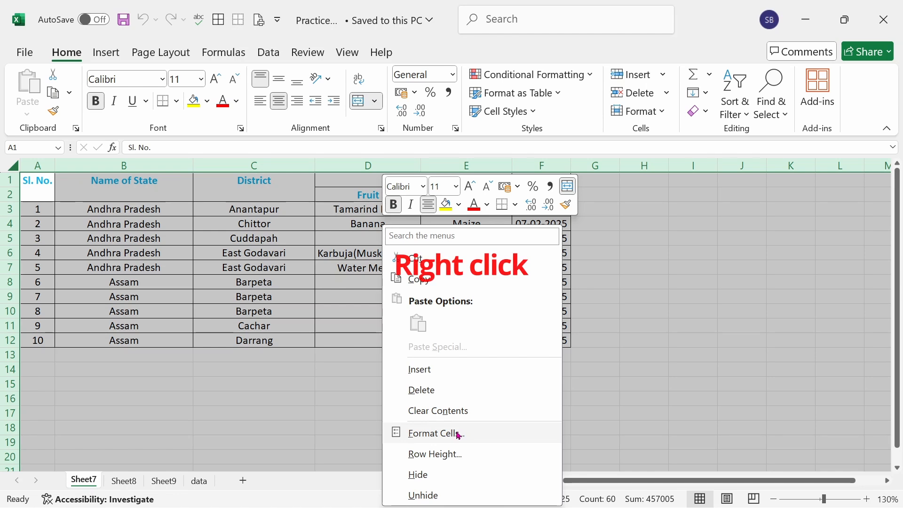
key("Escape")
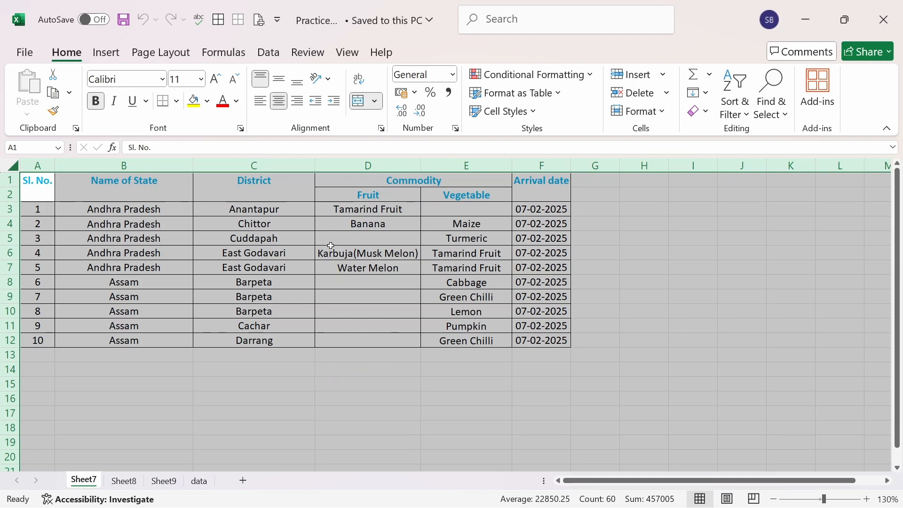
key("ctrl+1")
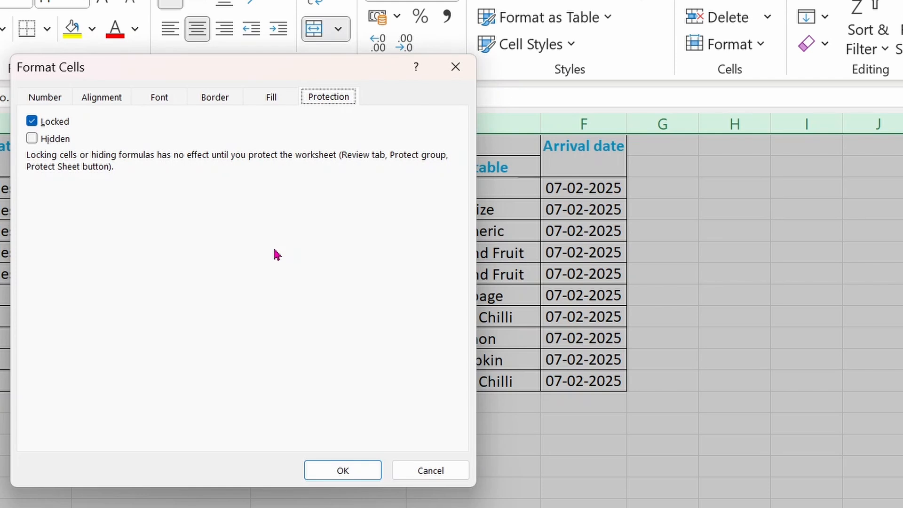
left_click(32, 122)
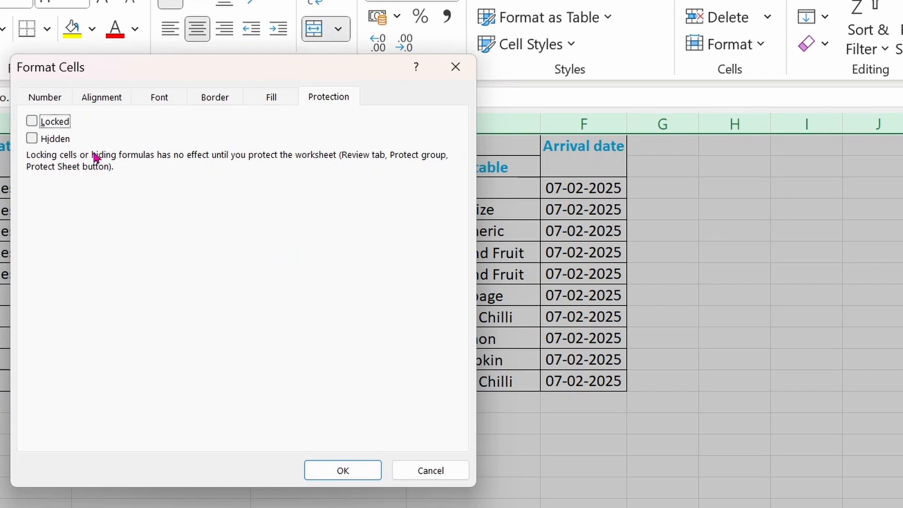
left_click(362, 471)
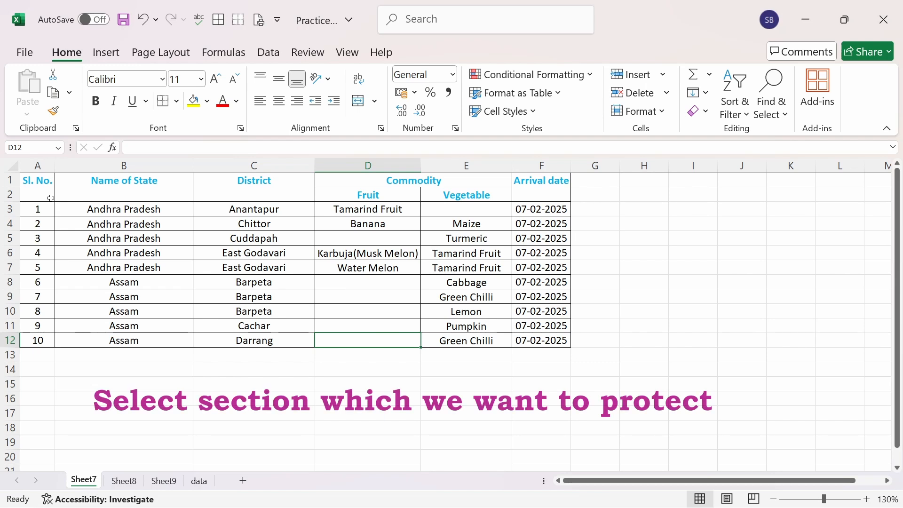
Step: Turn on the Locked protection setting in Format Cells for the table's header cells A1:F2
left_click_drag(40, 191, 528, 196)
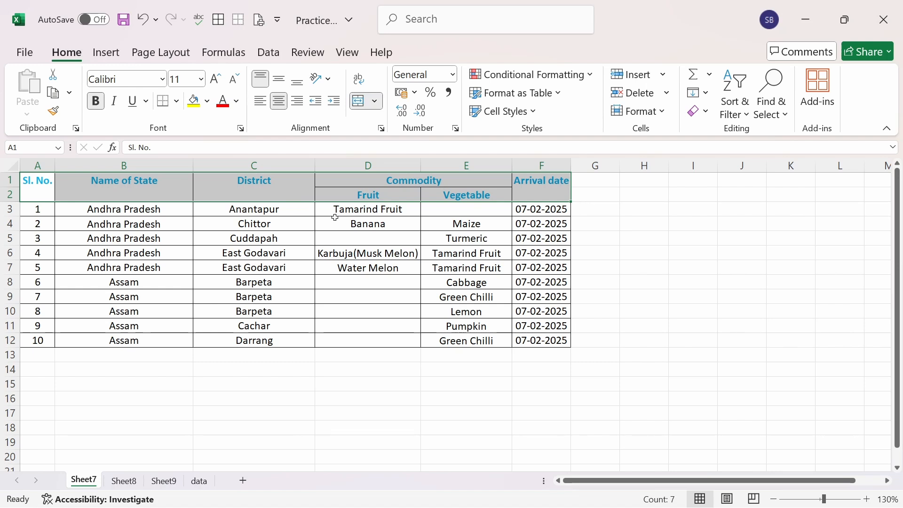
left_click(456, 129)
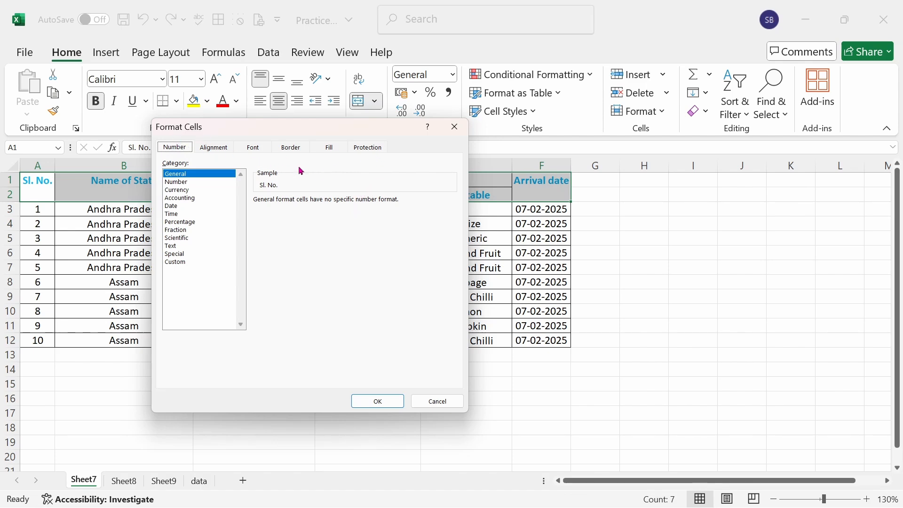
left_click(368, 149)
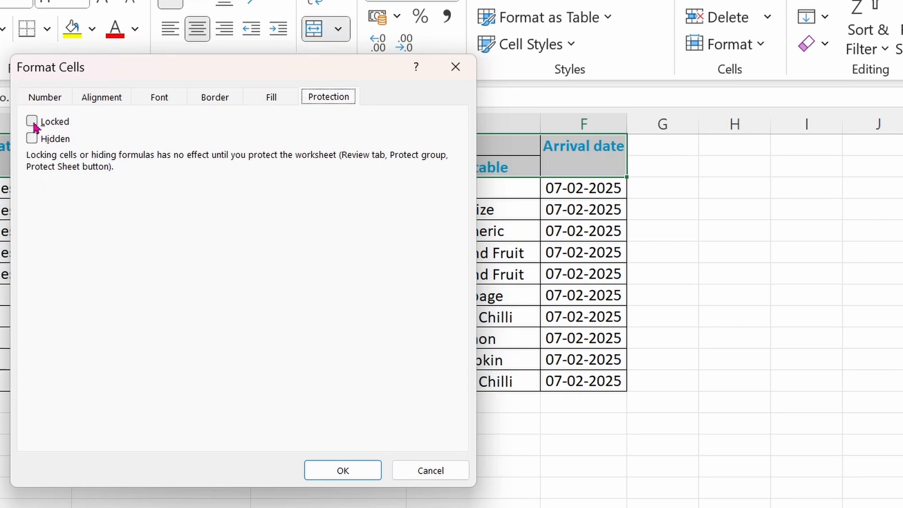
left_click(32, 123)
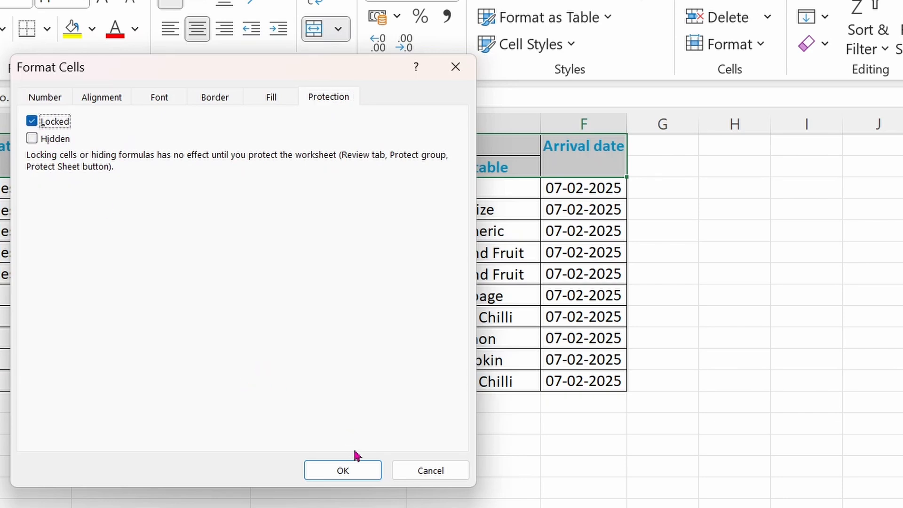
left_click(353, 471)
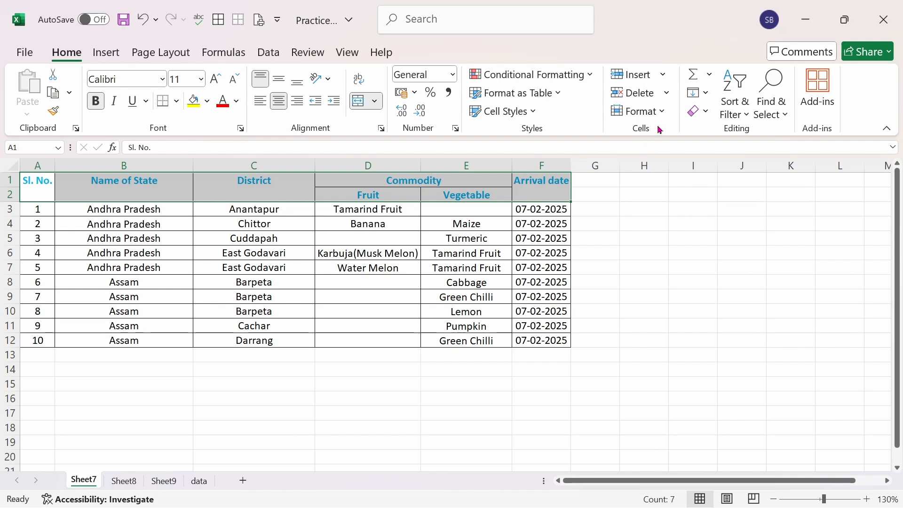
Step: Start protecting Sheet7 and enter the password for unprotecting the sheet
left_click(662, 113)
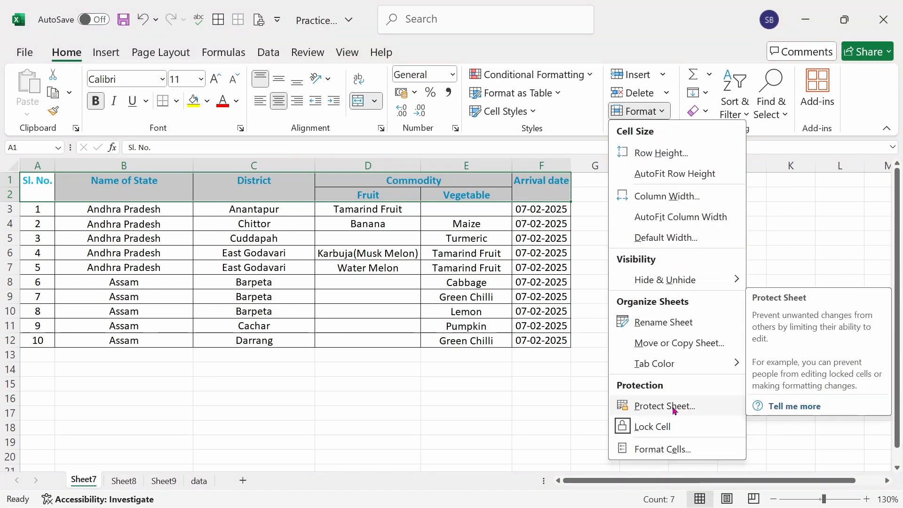
left_click(374, 232)
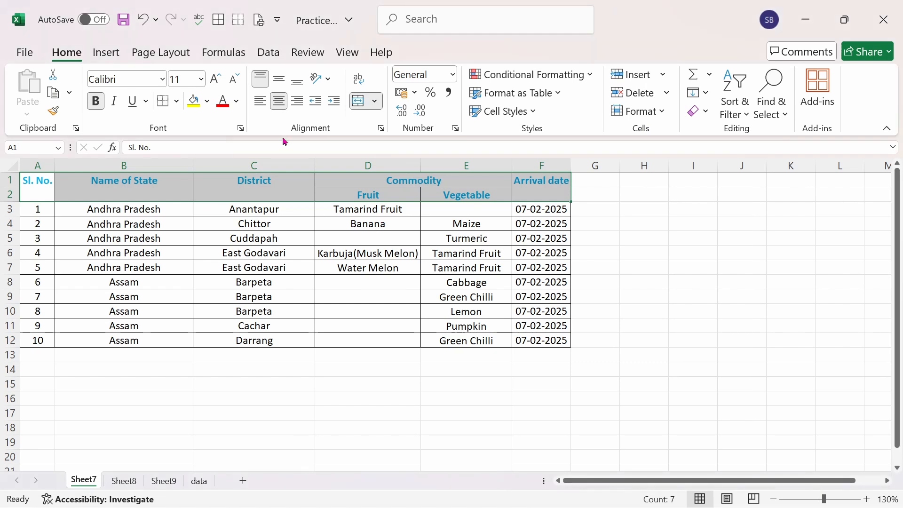
left_click(307, 53)
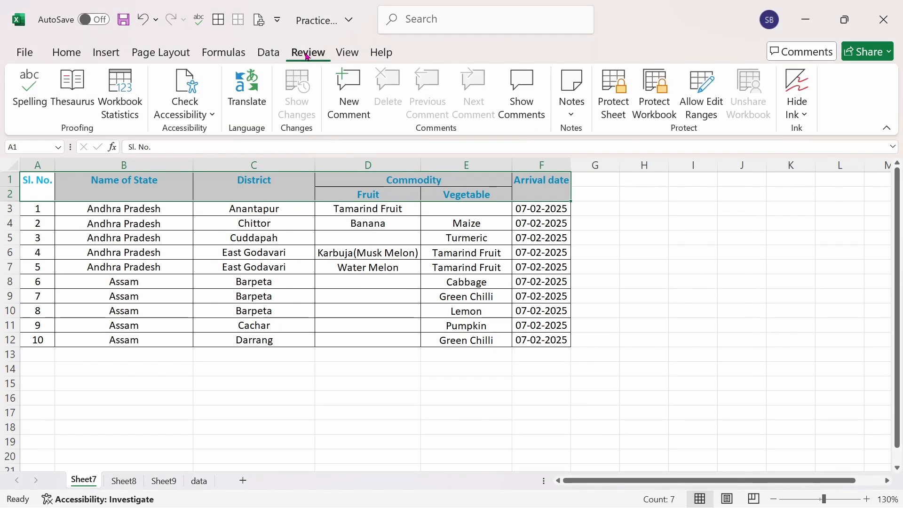
left_click(620, 108)
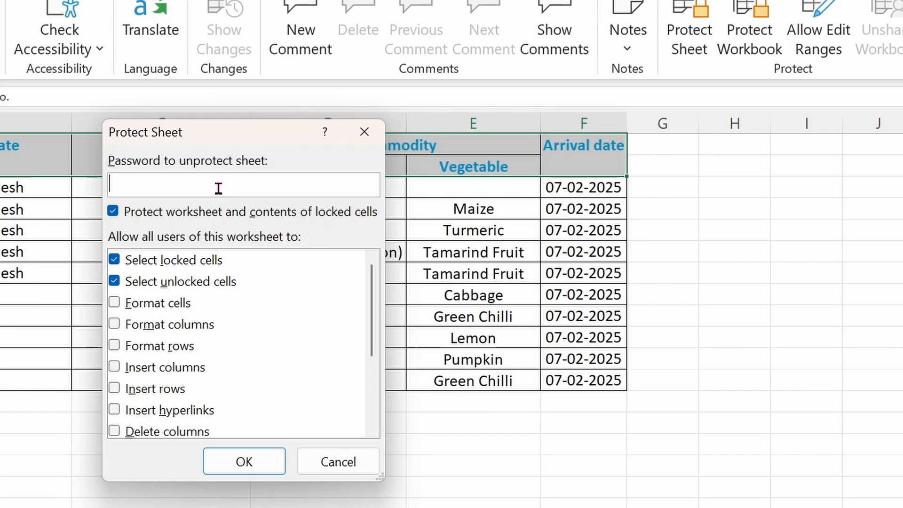
type("1")
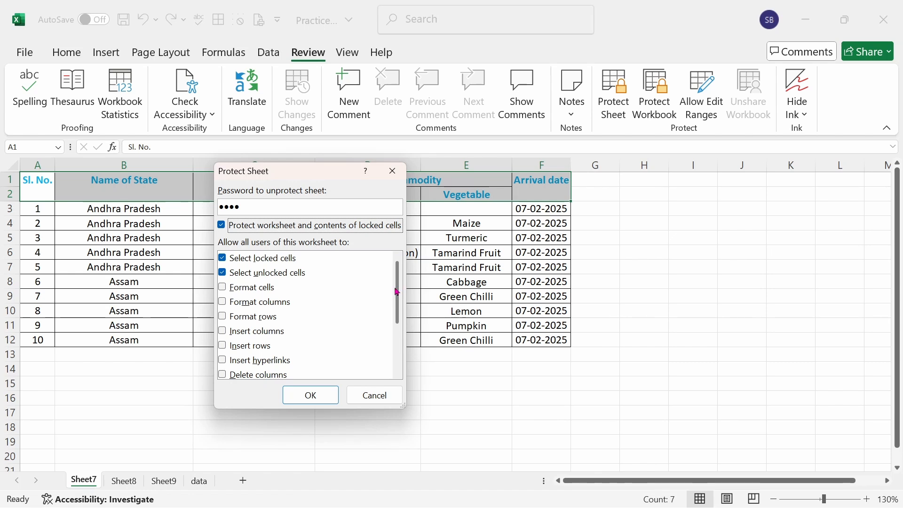
Step: Allow all users of the protected worksheet to insert rows and edit objects
left_click_drag(398, 293, 396, 346)
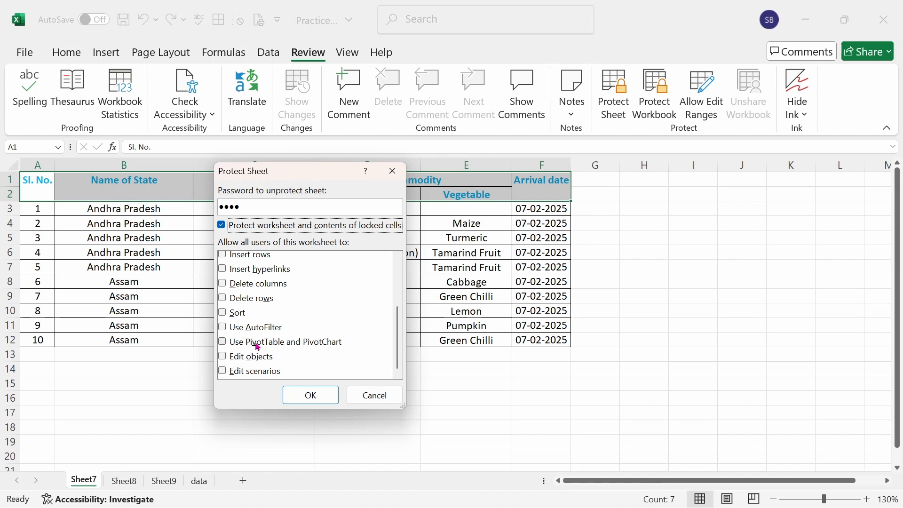
left_click_drag(398, 336, 399, 306)
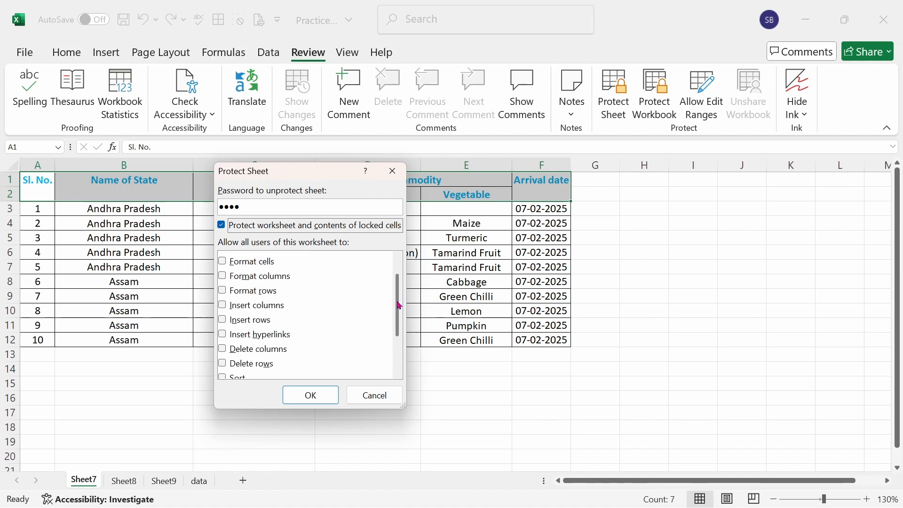
left_click(224, 320)
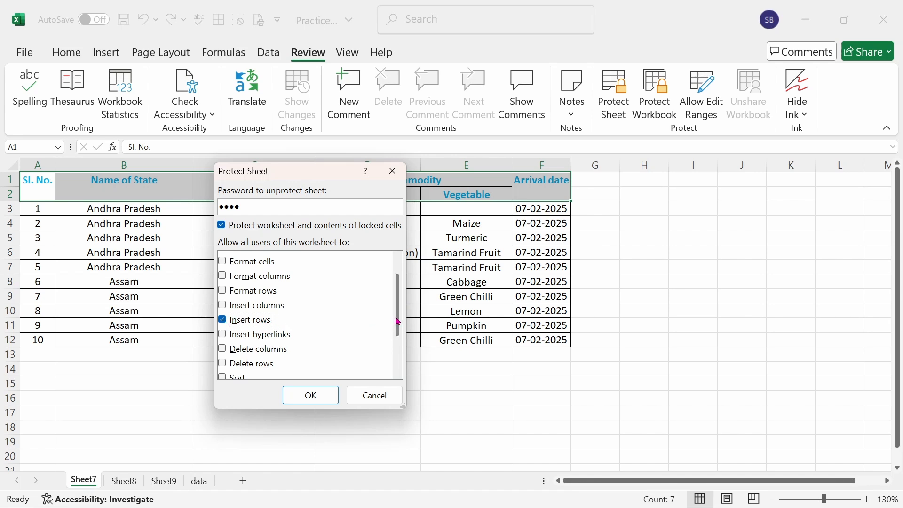
left_click_drag(398, 322, 399, 347)
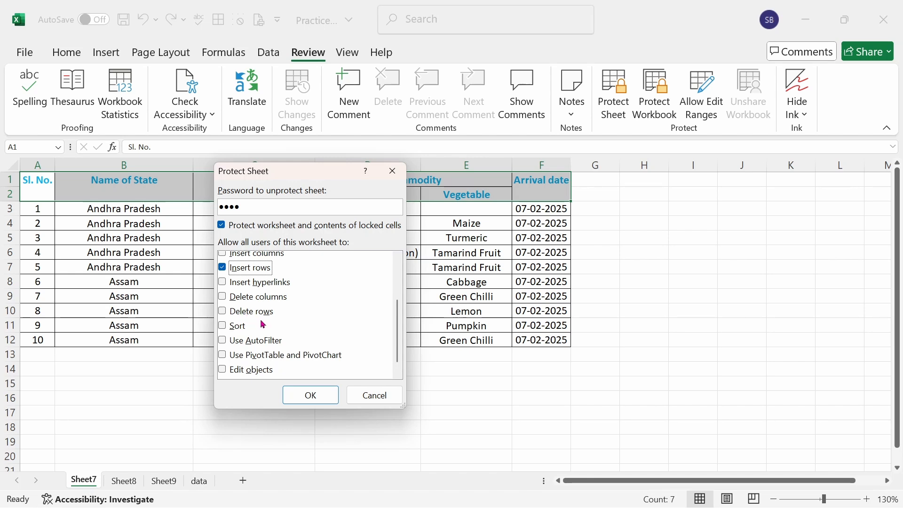
scroll(398, 353, "down", 1)
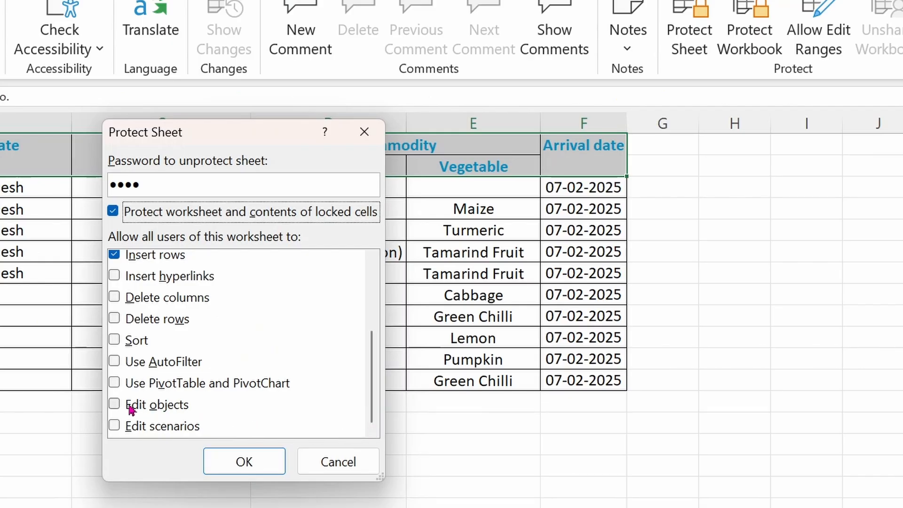
left_click(115, 407)
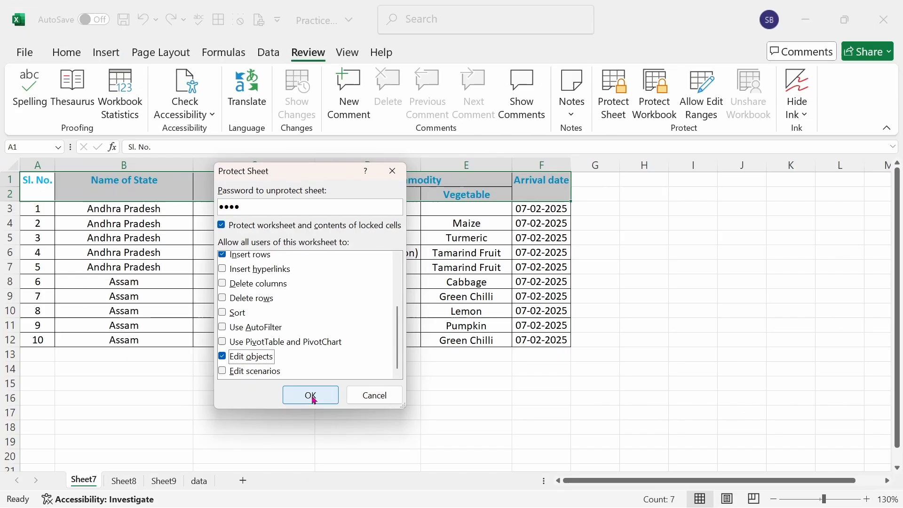
Step: Apply the sheet protection and re-enter the sheet password to confirm it
left_click(311, 395)
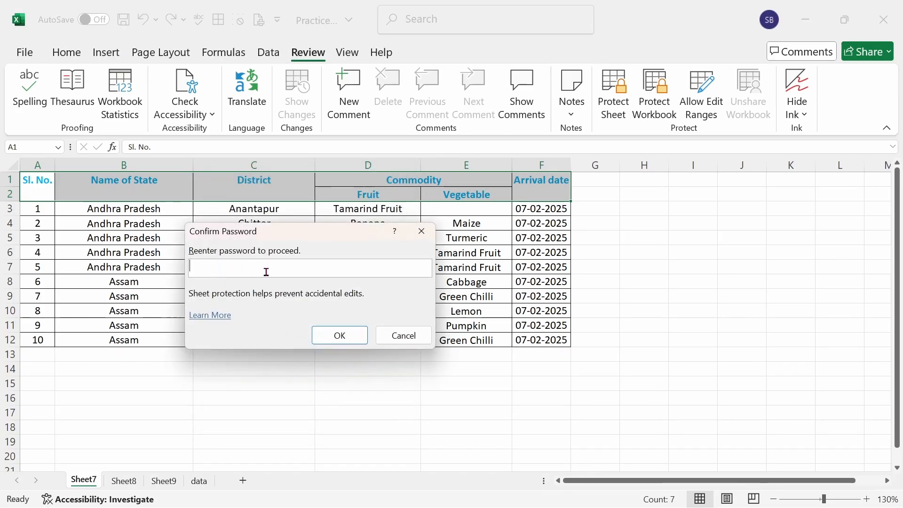
type("1234")
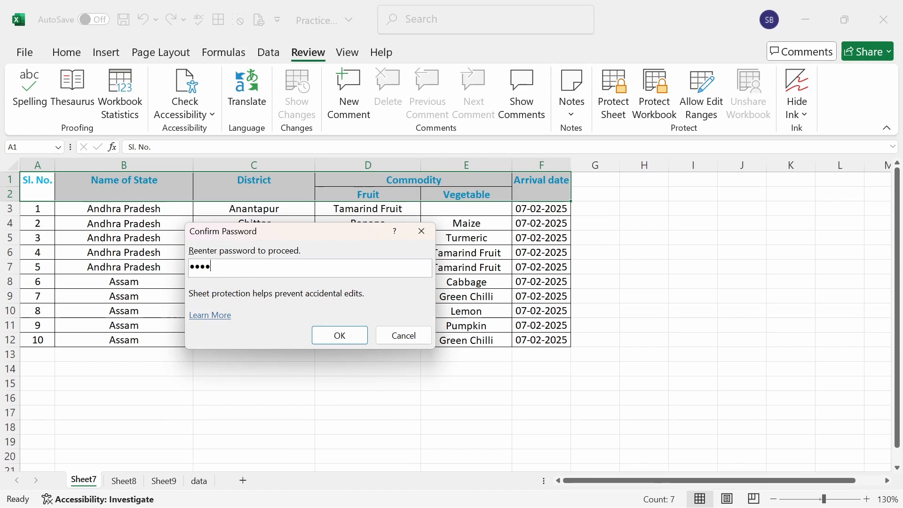
left_click(323, 334)
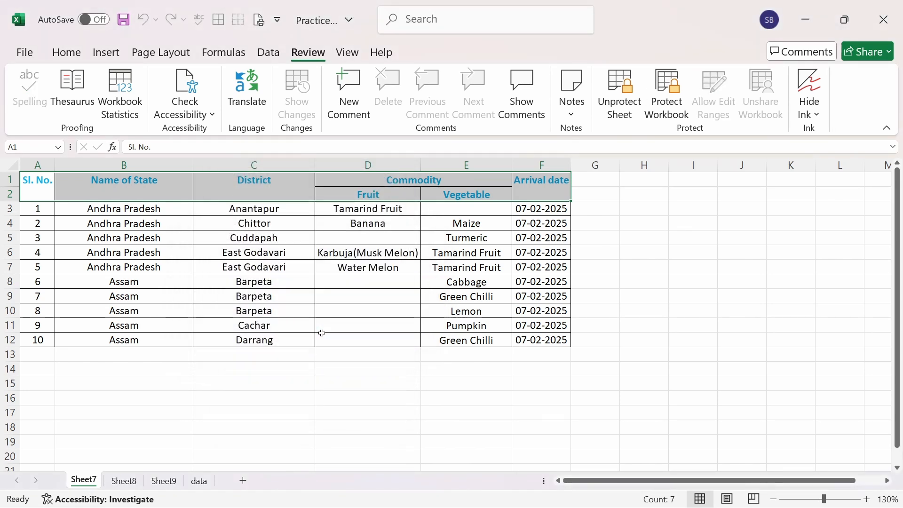
Step: Try to delete the contents of the locked Name of State header cell
left_click(349, 402)
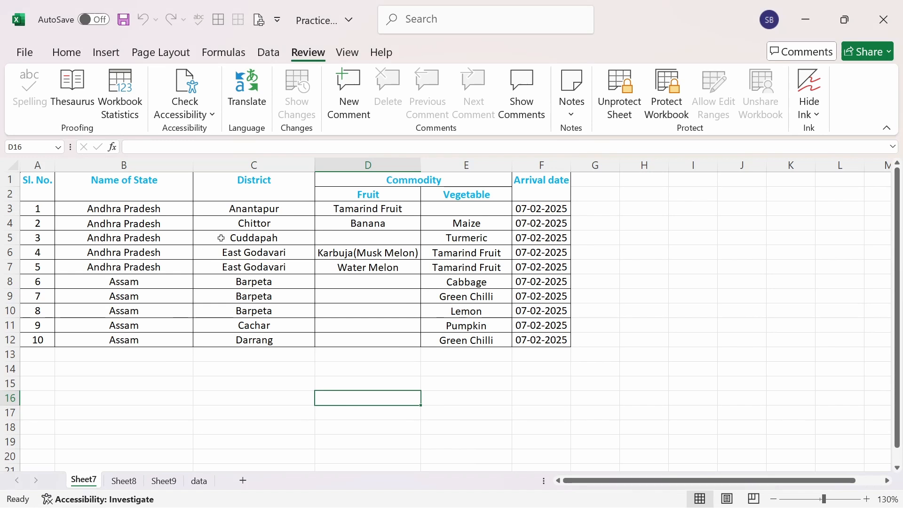
left_click(143, 192)
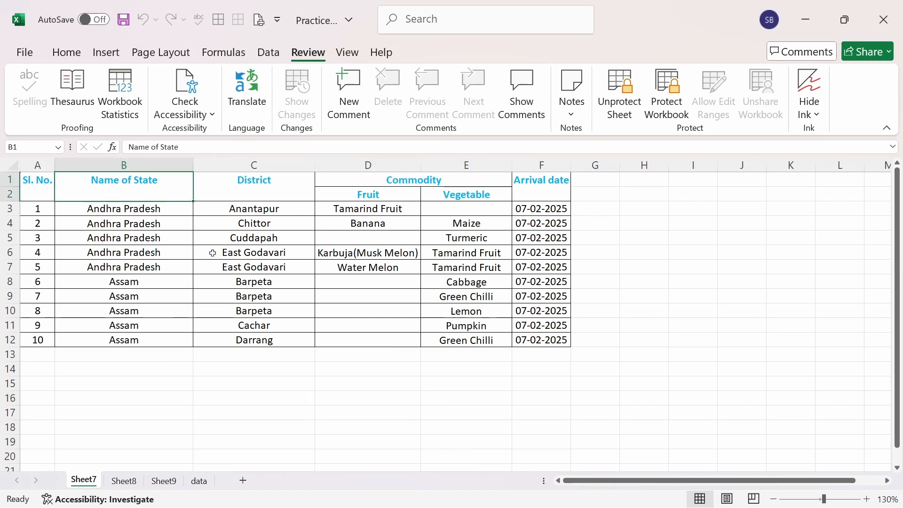
key("Delete")
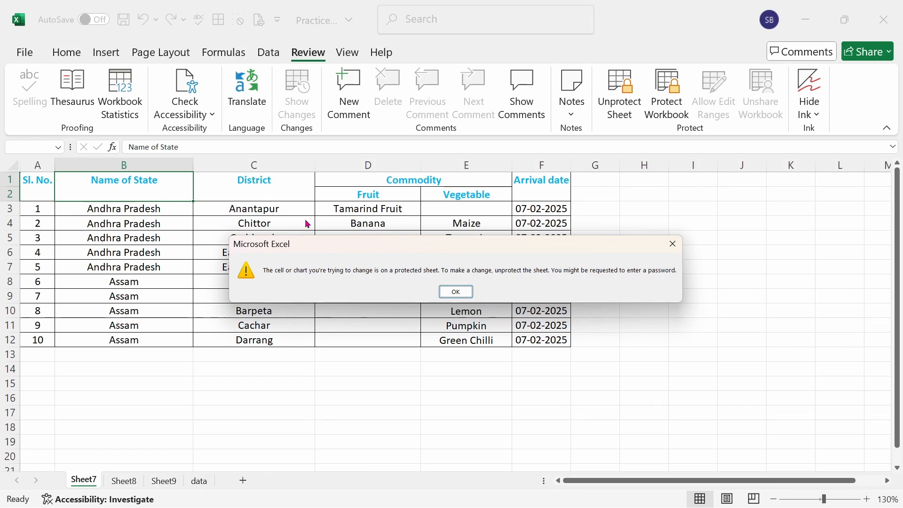
left_click(456, 292)
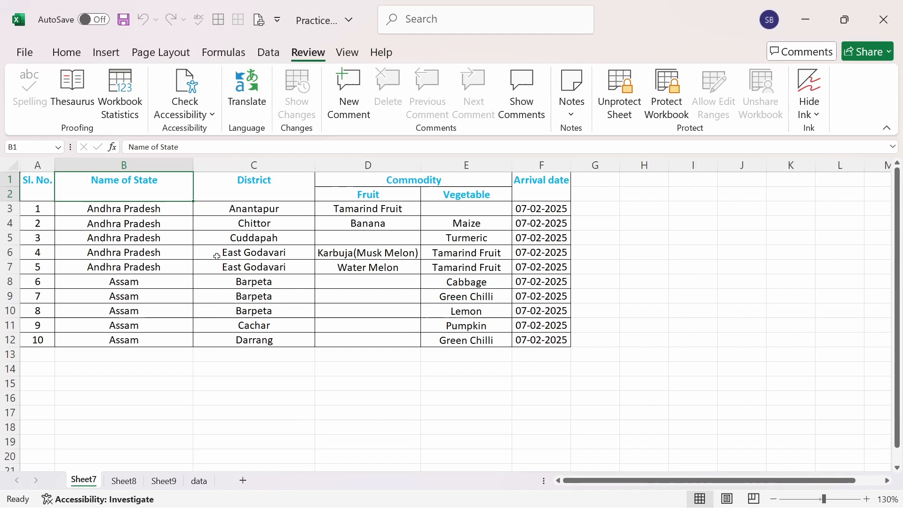
Step: Test editing an unlocked cell by clearing the state name in B3, and undo the deletion
left_click(162, 209)
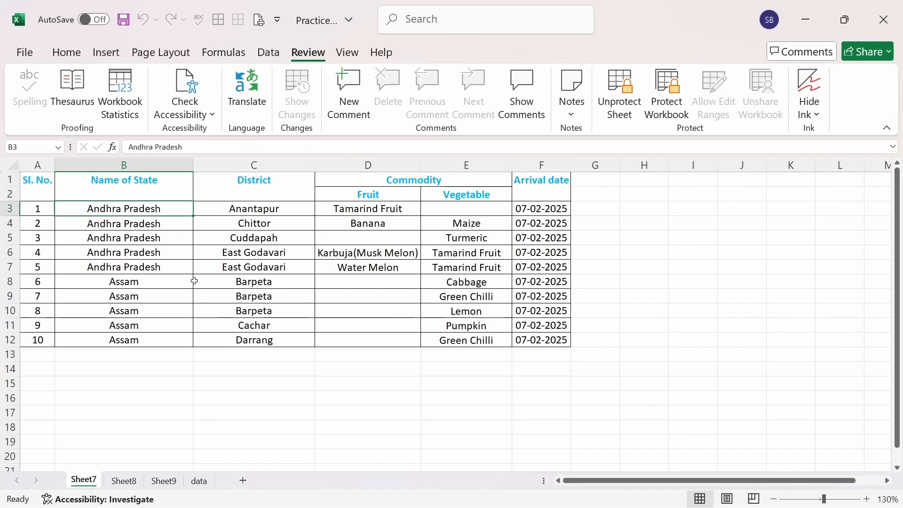
key("Delete")
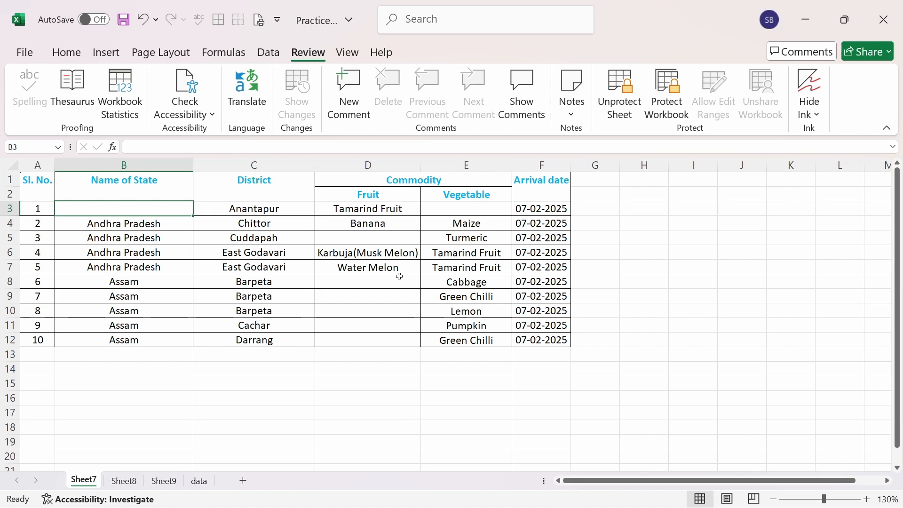
left_click(143, 19)
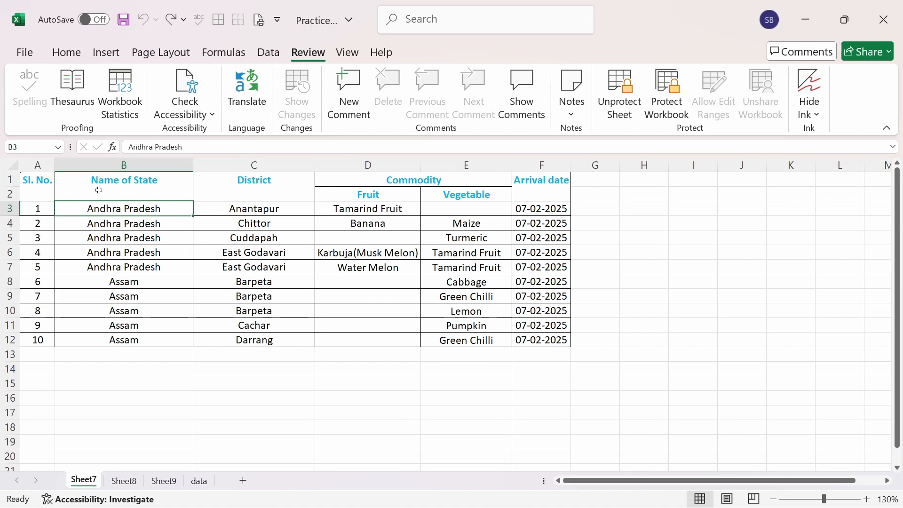
Step: Unprotect Sheet7 by entering the sheet password
left_click_drag(37, 188, 537, 194)
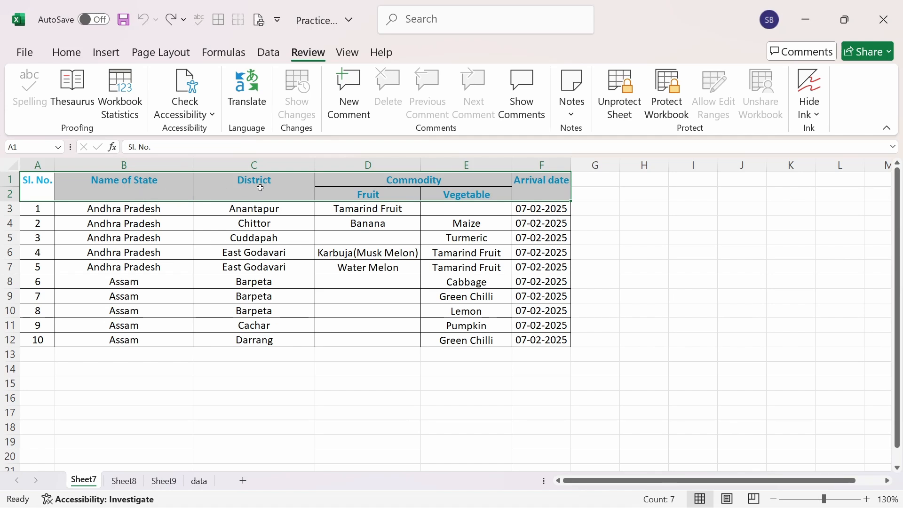
left_click(397, 189)
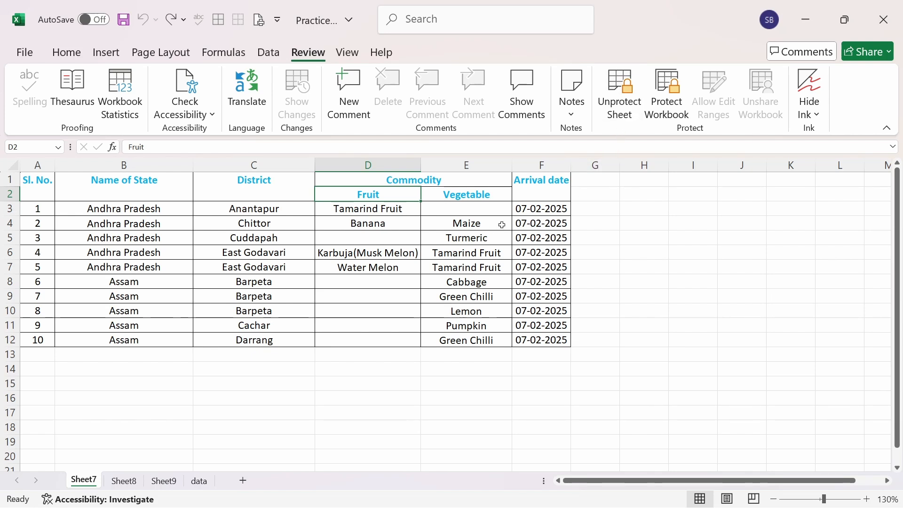
left_click(623, 115)
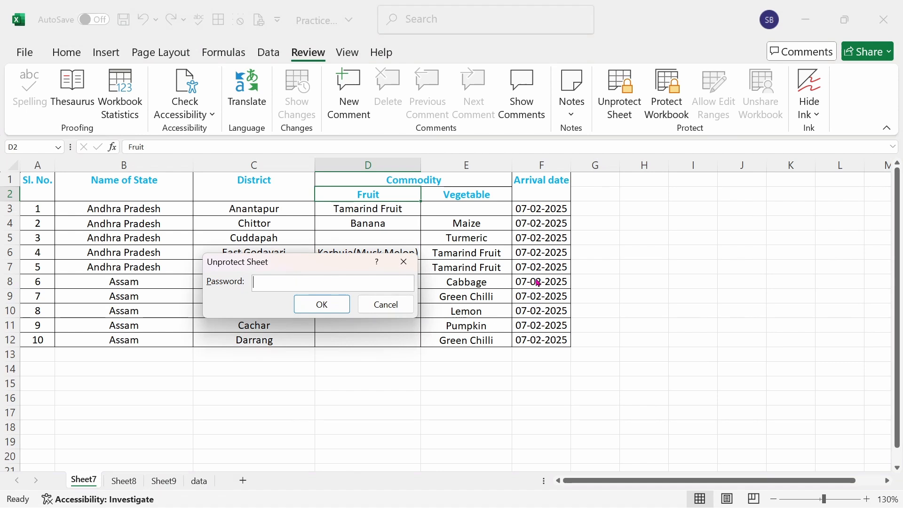
type("1234")
left_click(336, 307)
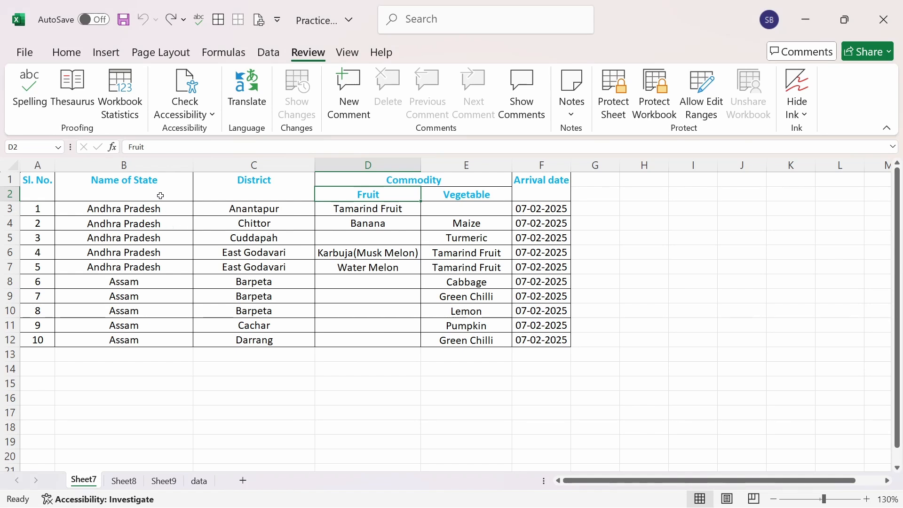
Step: Test editing the unprotected header by clearing the Name of State cell, and undo the deletion
left_click(186, 190)
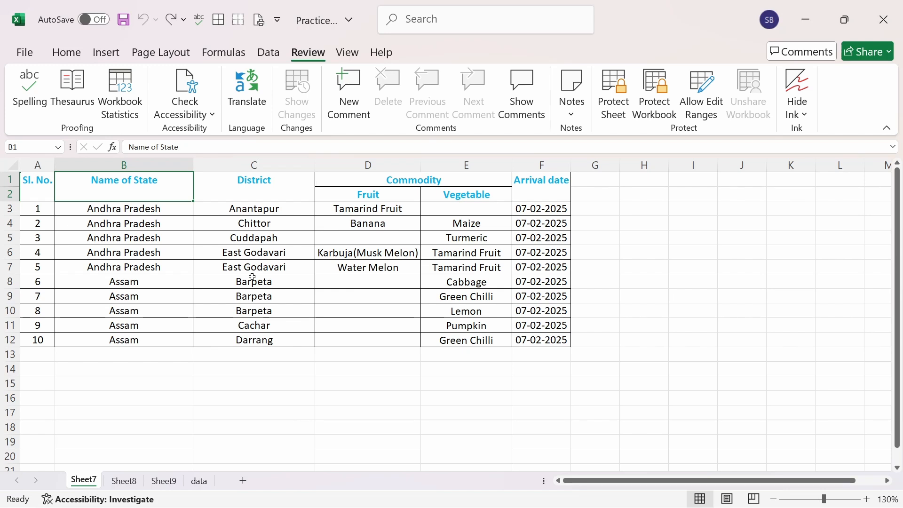
key("Delete")
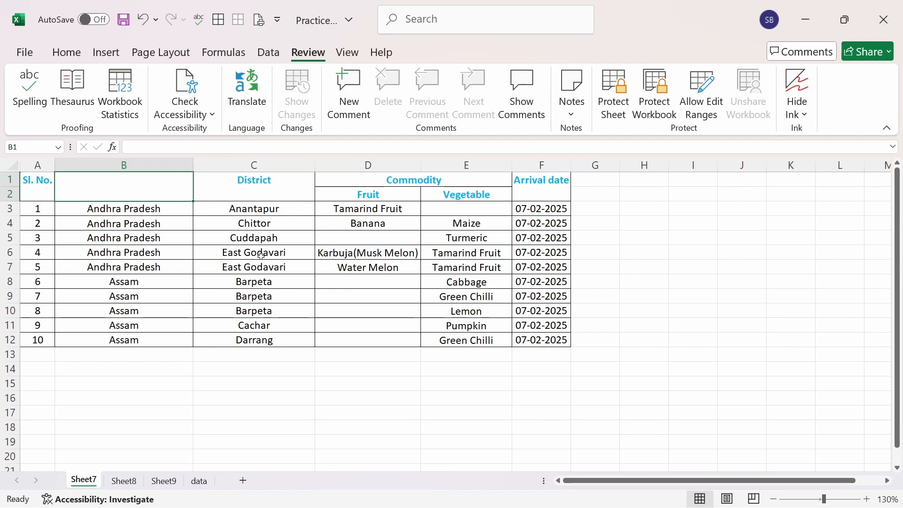
left_click(260, 256)
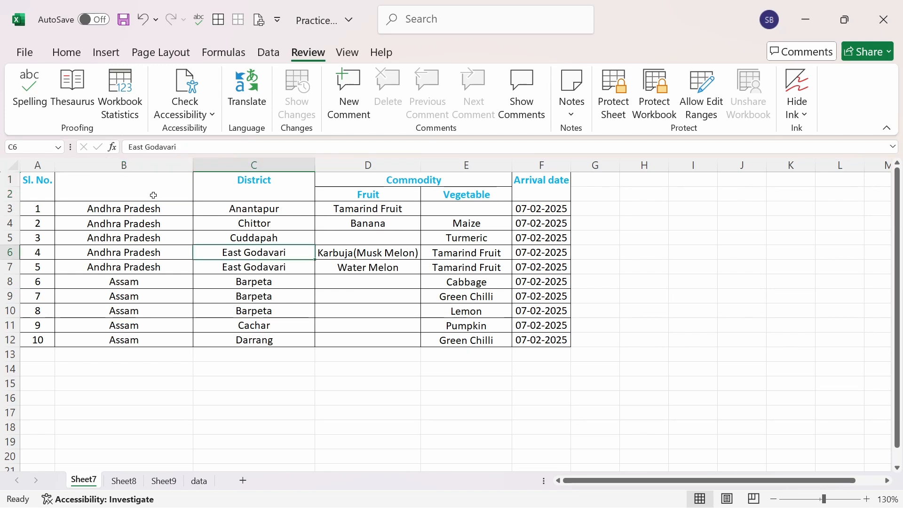
left_click(141, 21)
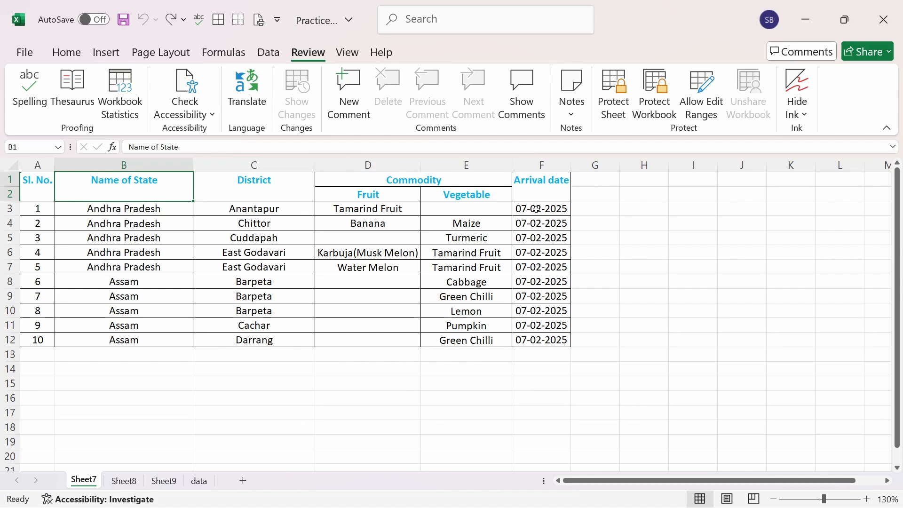
Step: Remove the Locked protection setting from all cells of Sheet7
left_click_drag(539, 187, 554, 341)
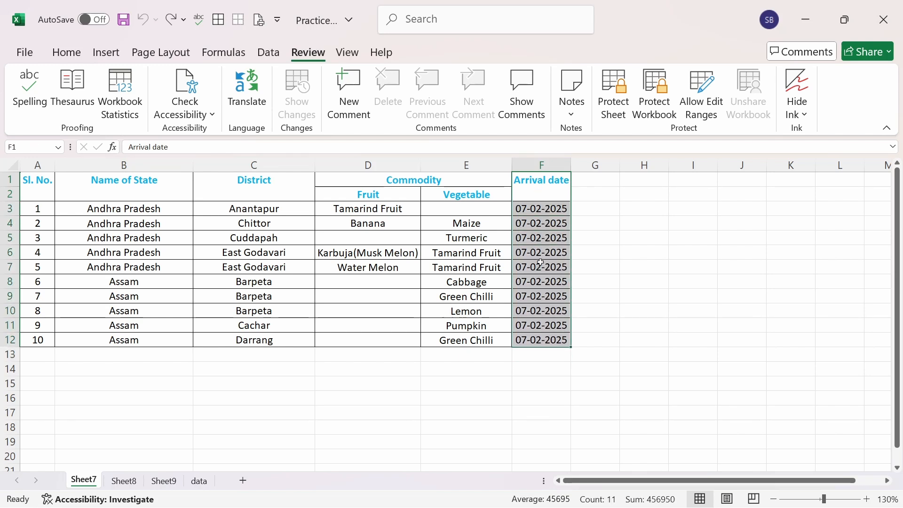
left_click(518, 372)
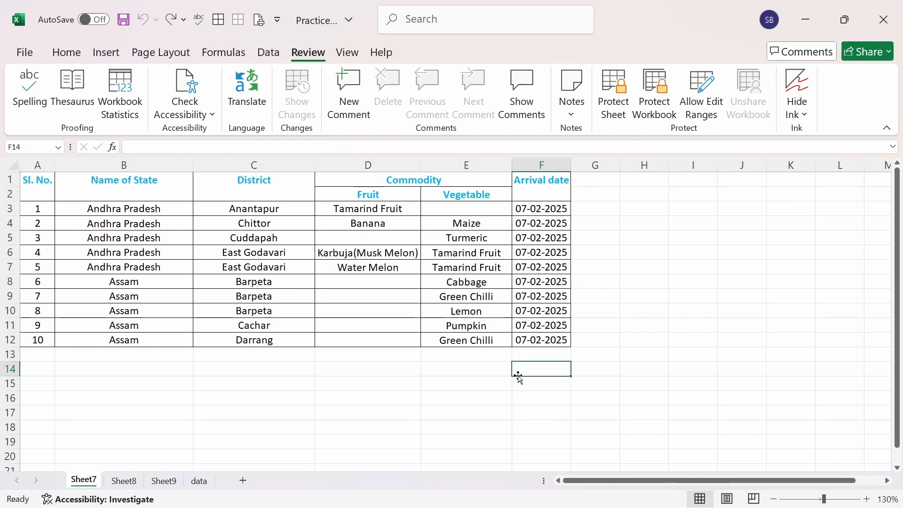
left_click(7, 164)
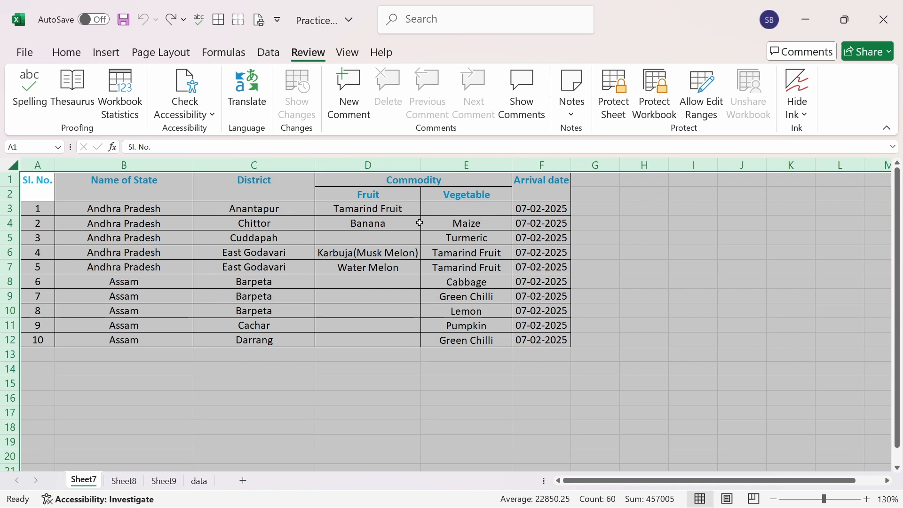
key("ctrl+1")
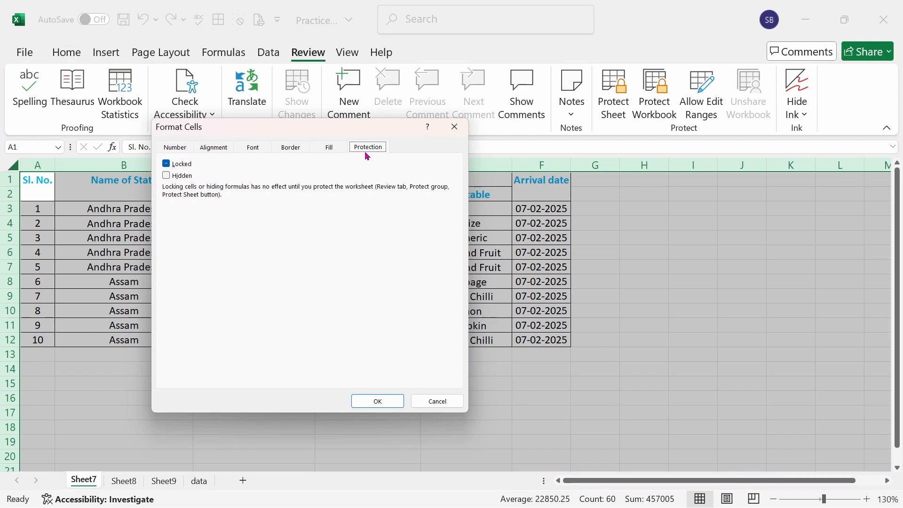
left_click(167, 168)
left_click(378, 401)
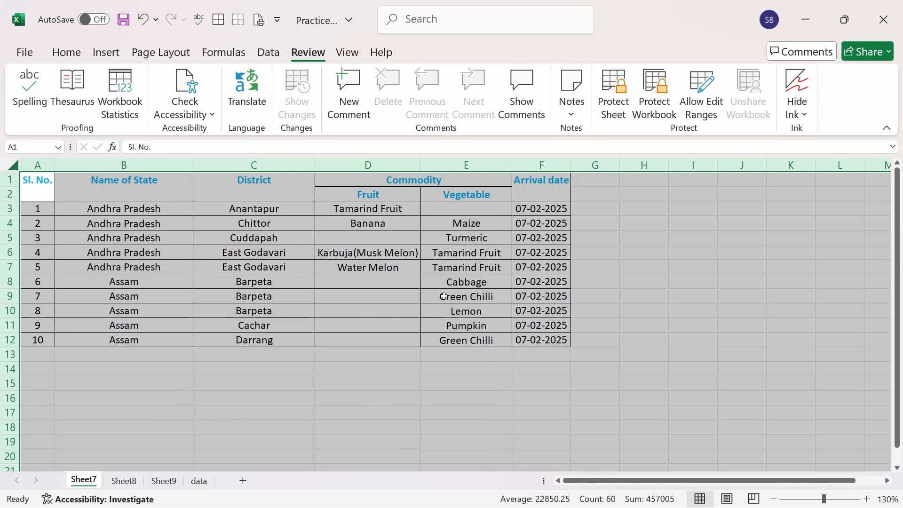
left_click(365, 298)
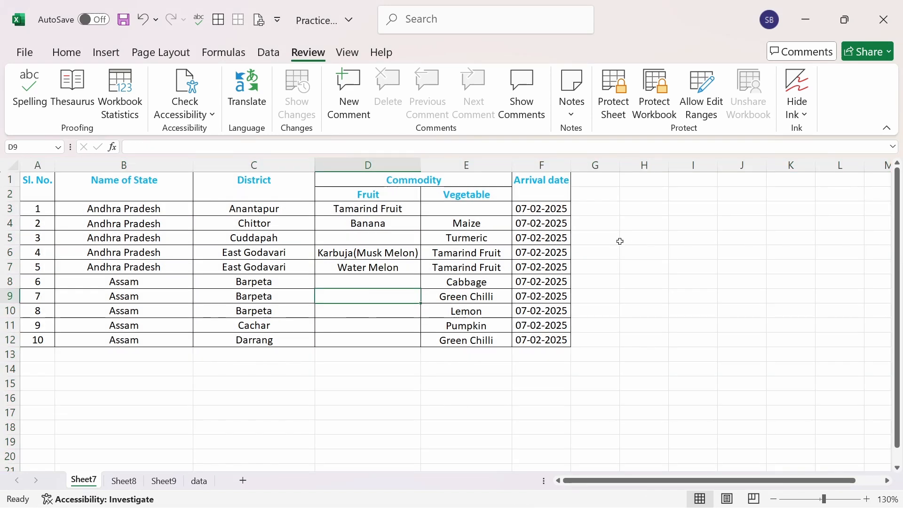
Step: Turn on the Locked protection setting for the Arrival date column only, from its header through row 12
left_click_drag(546, 183, 564, 340)
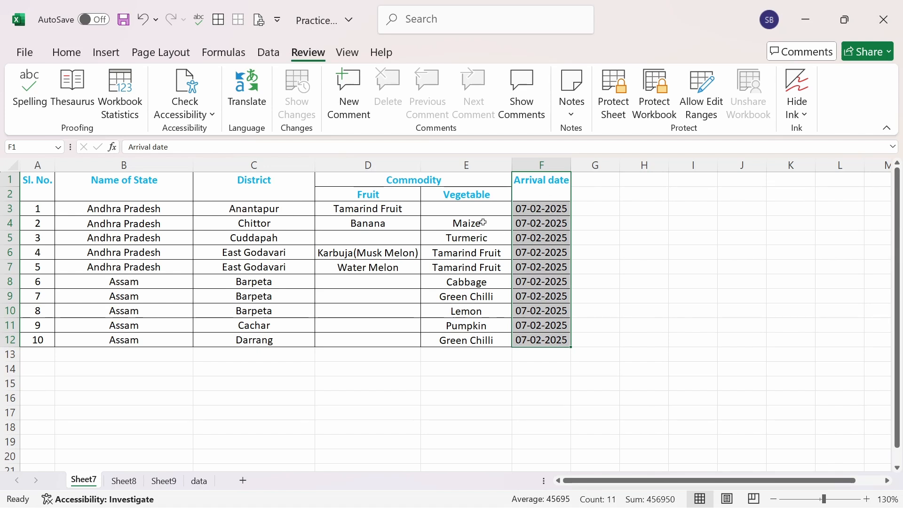
left_click(76, 54)
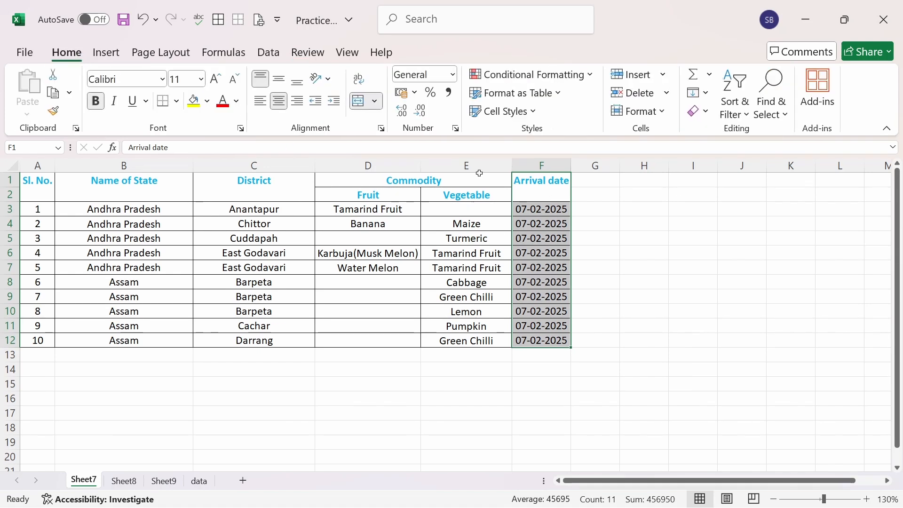
right_click(555, 239)
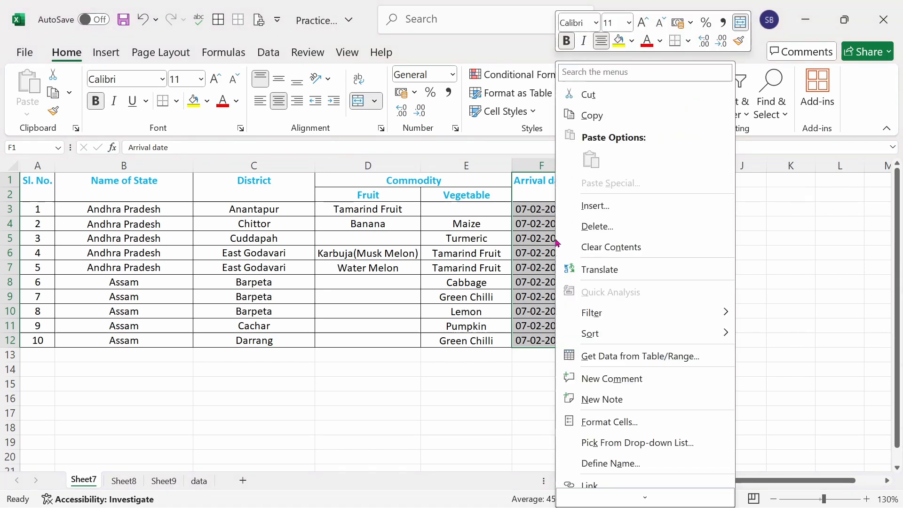
left_click(628, 424)
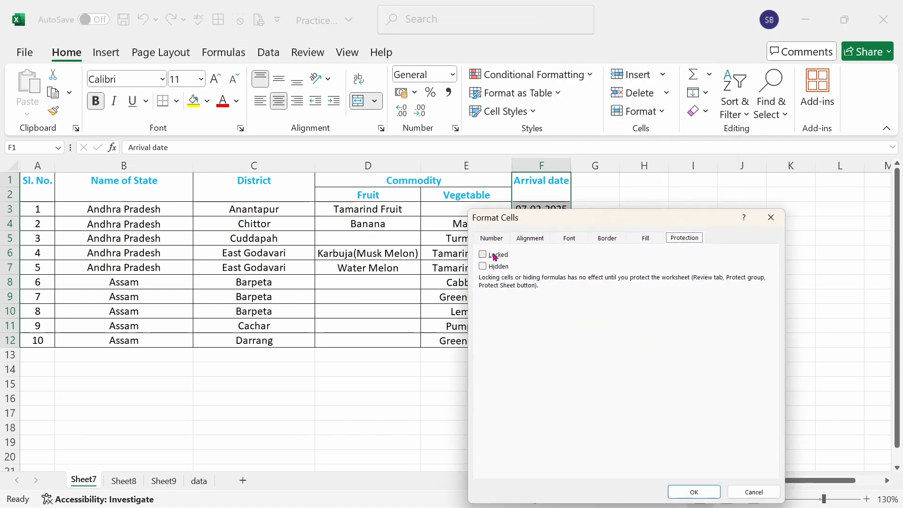
left_click_drag(506, 223, 205, 199)
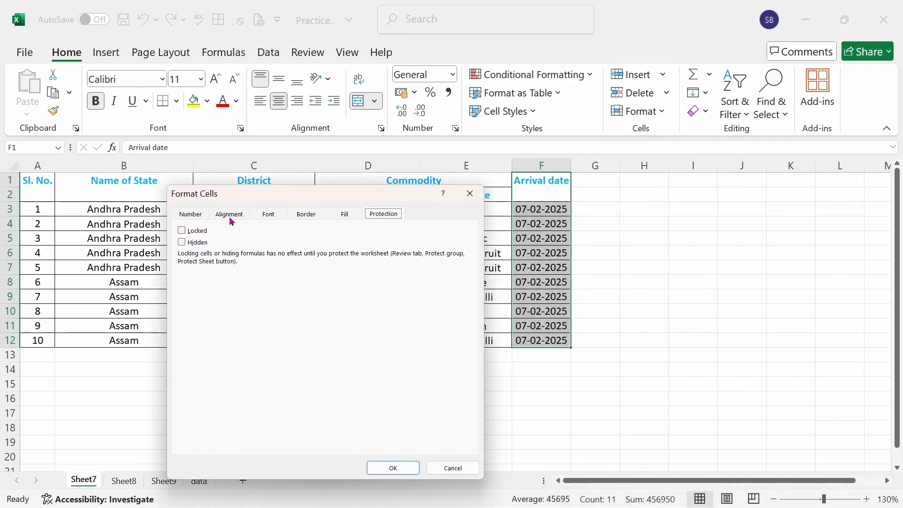
left_click(197, 231)
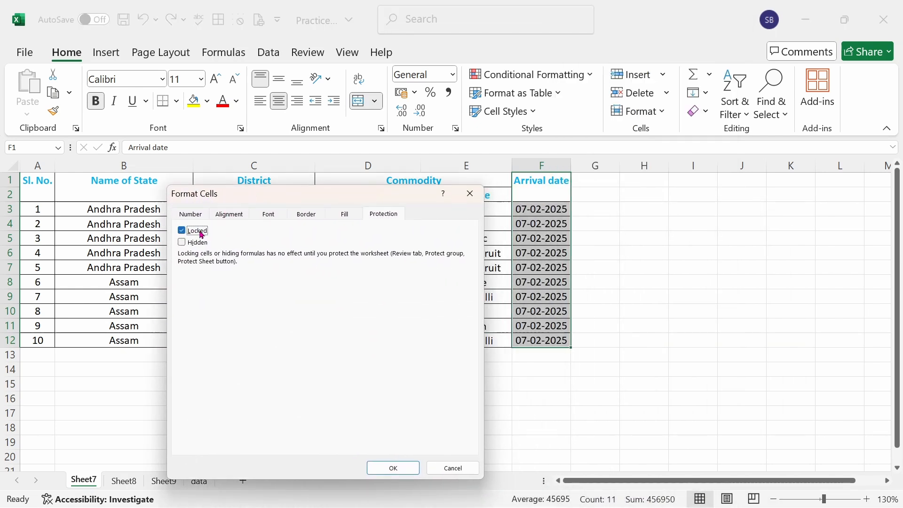
left_click(400, 467)
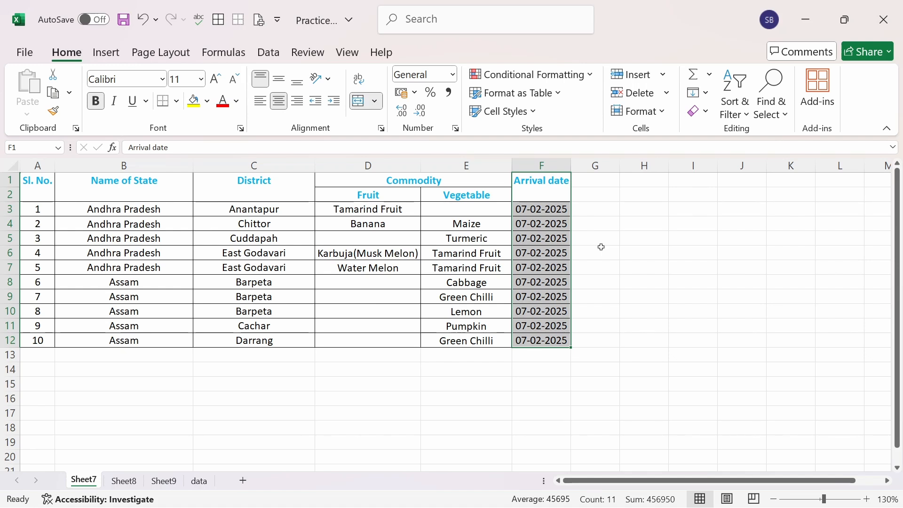
Step: Protect Sheet7 with row insertion disallowed, entering and confirming the sheet password
left_click(309, 54)
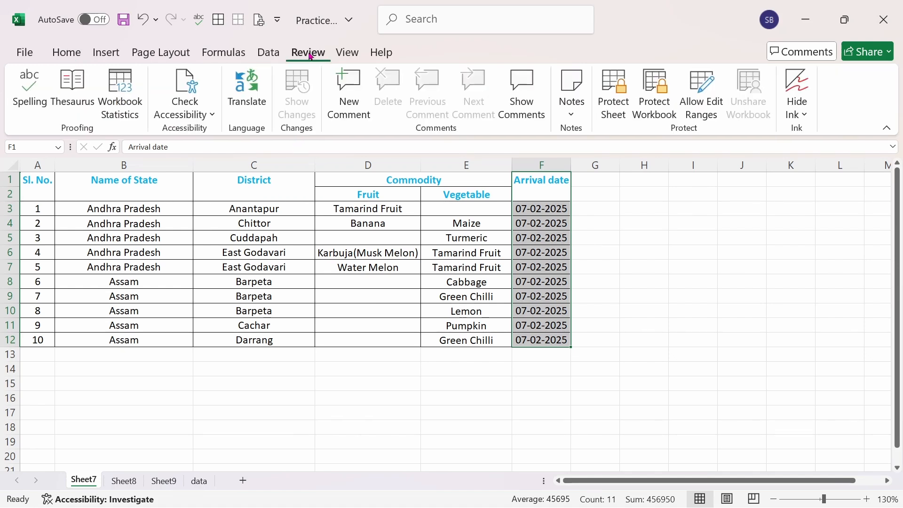
left_click(609, 112)
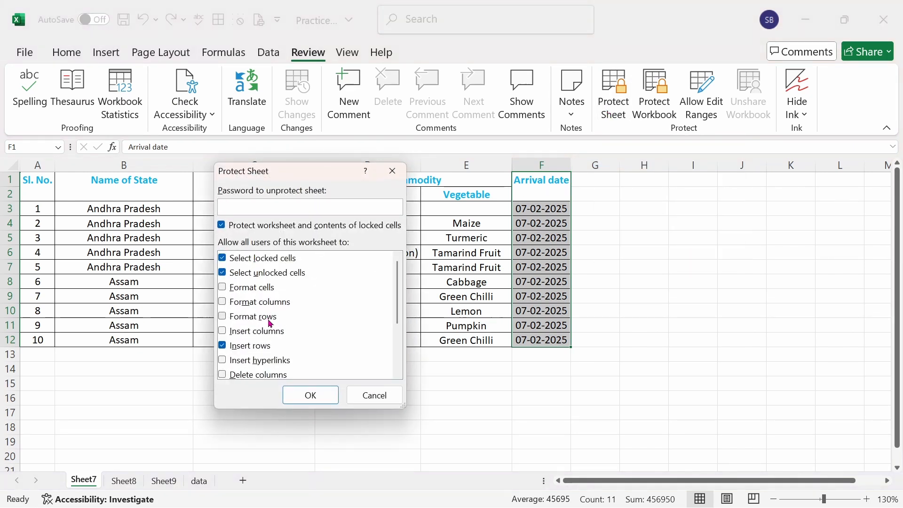
left_click(226, 349)
left_click_drag(400, 312, 402, 366)
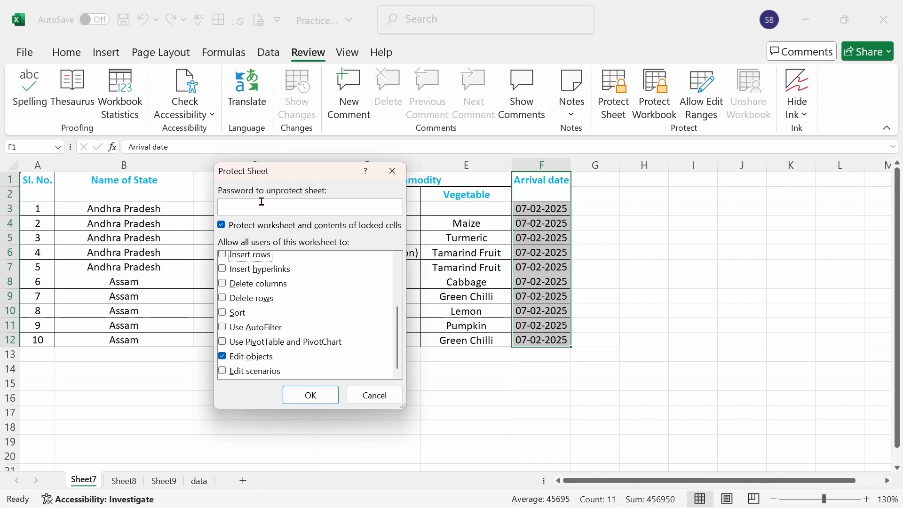
left_click_drag(398, 338, 397, 289)
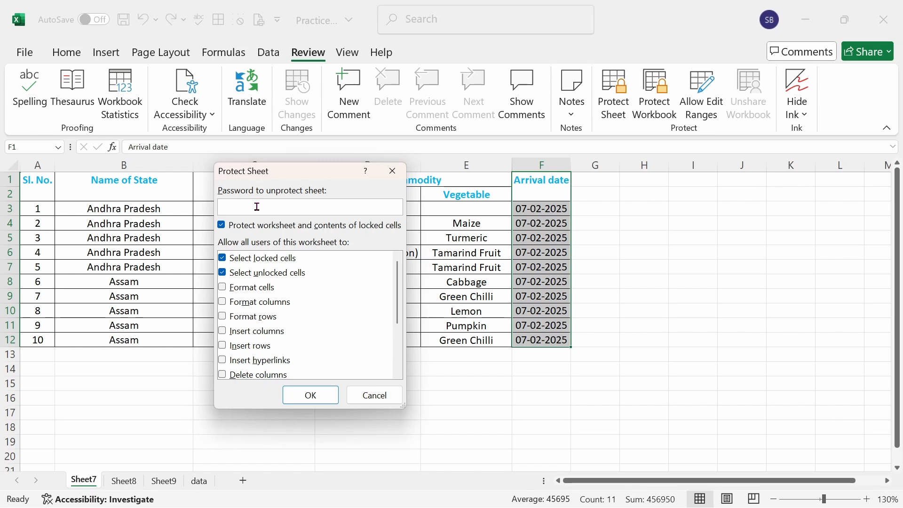
type("1")
left_click(317, 395)
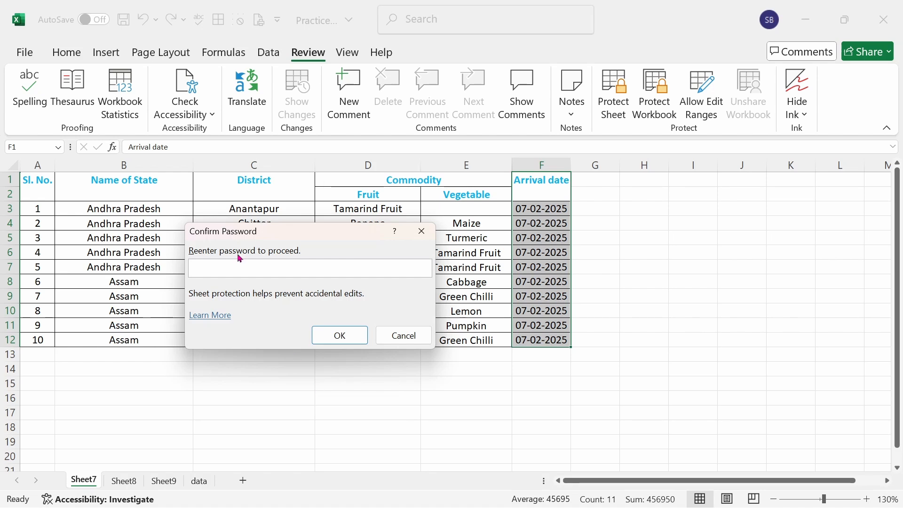
type("11")
left_click(339, 335)
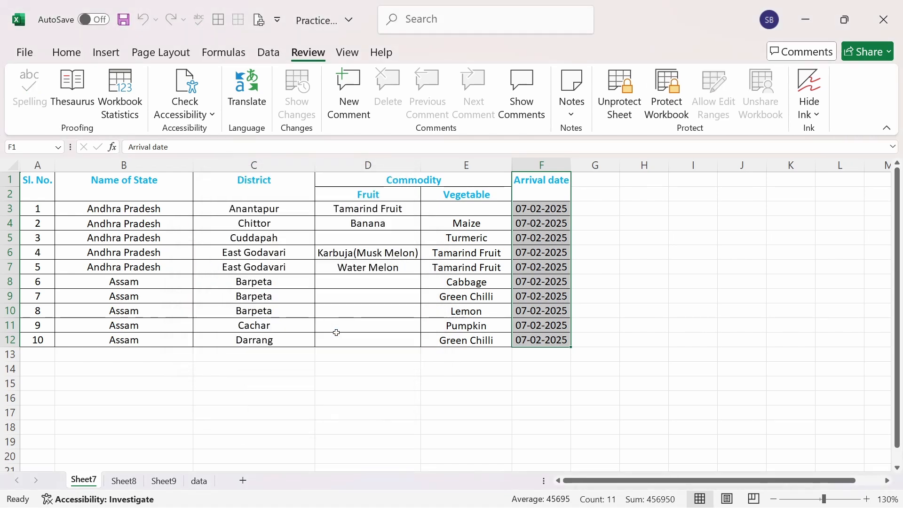
Step: Try to delete the locked arrival date in F3
left_click(617, 344)
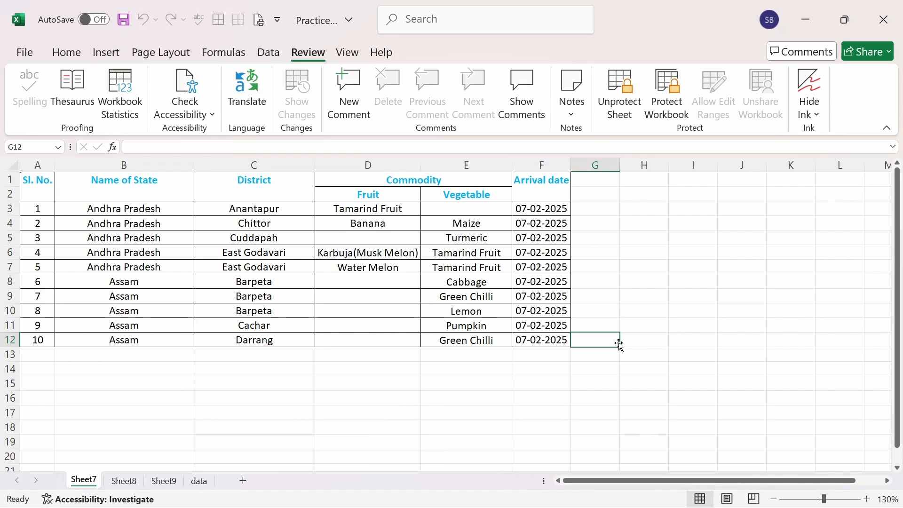
left_click(545, 207)
left_click_drag(546, 207, 543, 340)
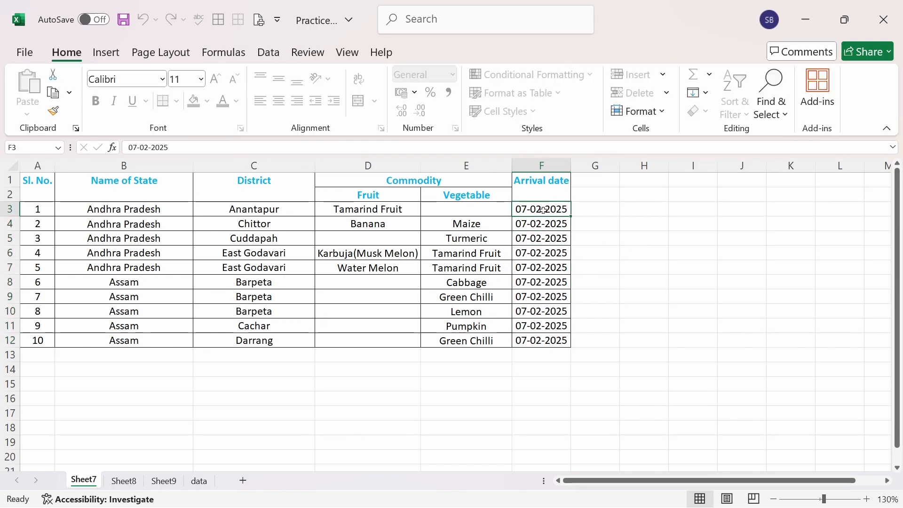
key("Delete")
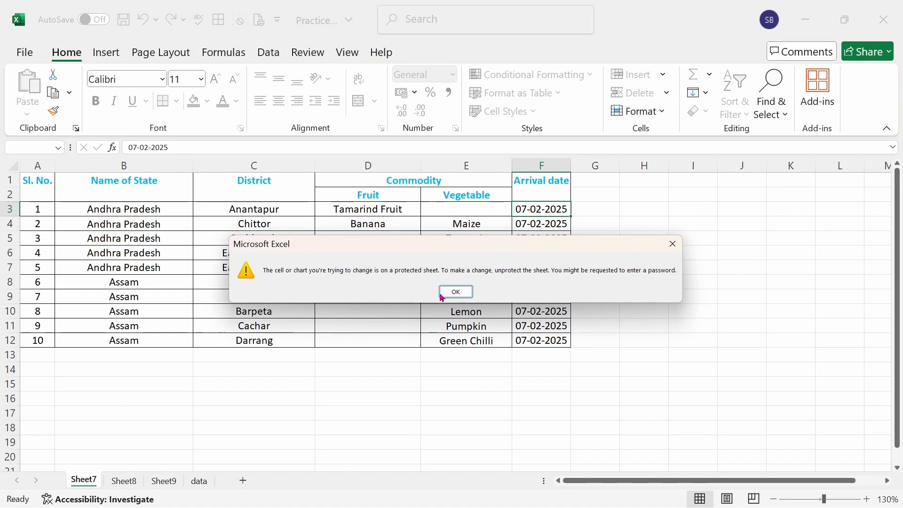
left_click(460, 294)
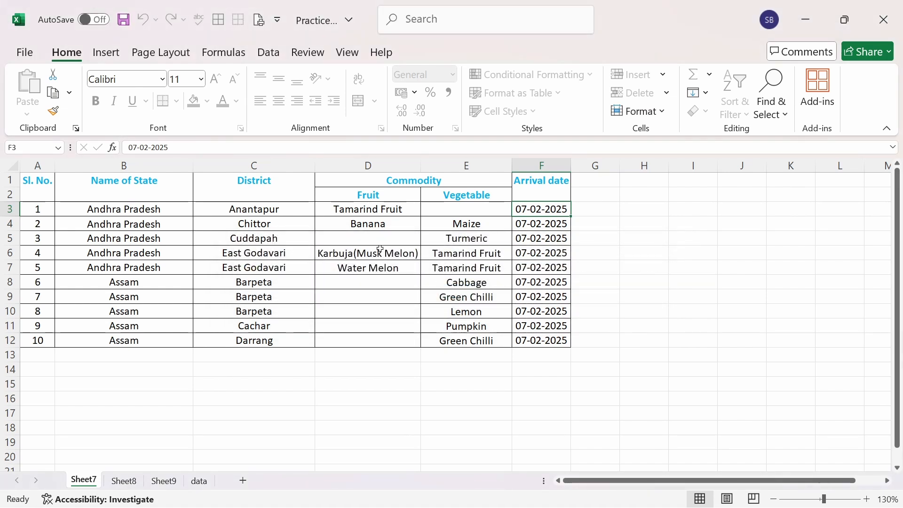
Step: Test editing an unlocked cell by clearing the Karbuja(Musk Melon) entry in D6
left_click(362, 255)
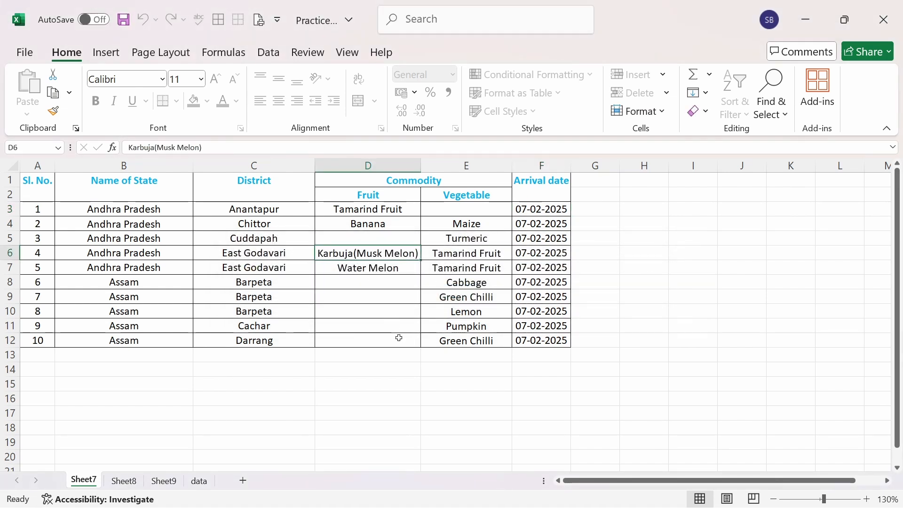
key("Delete")
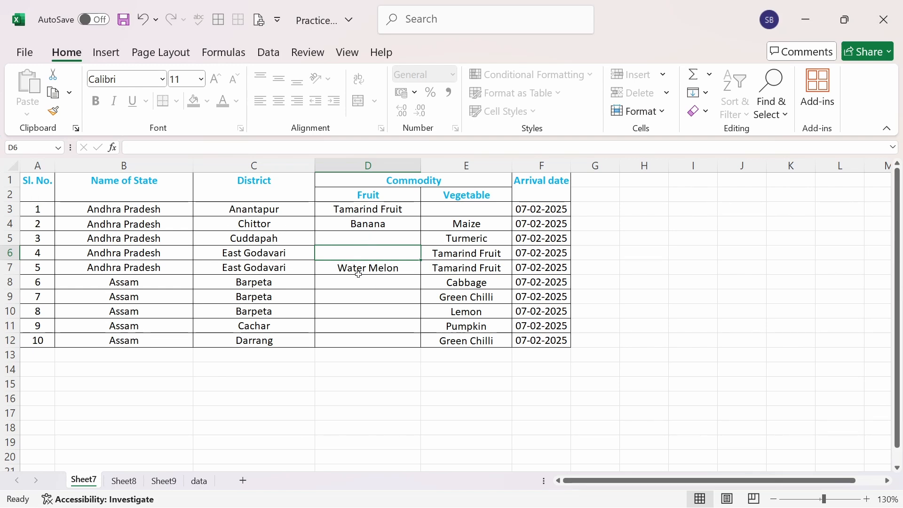
left_click(267, 254)
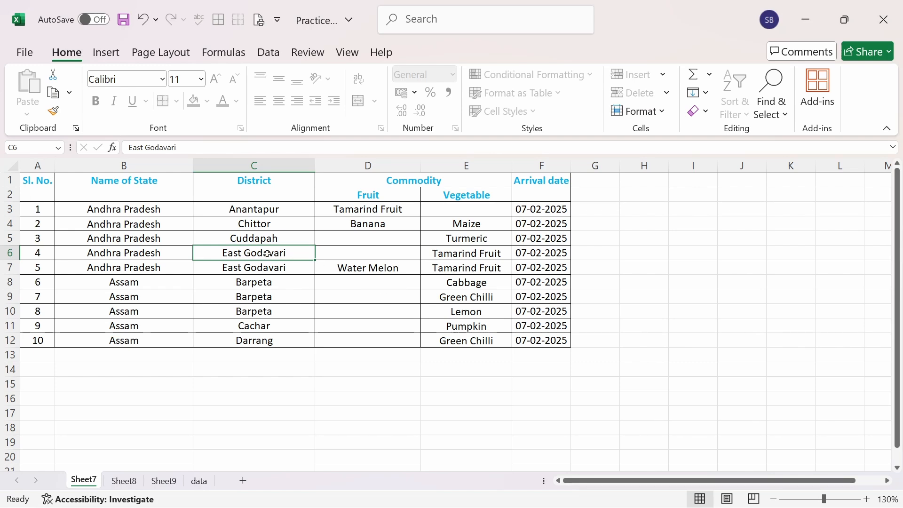
left_click(278, 224)
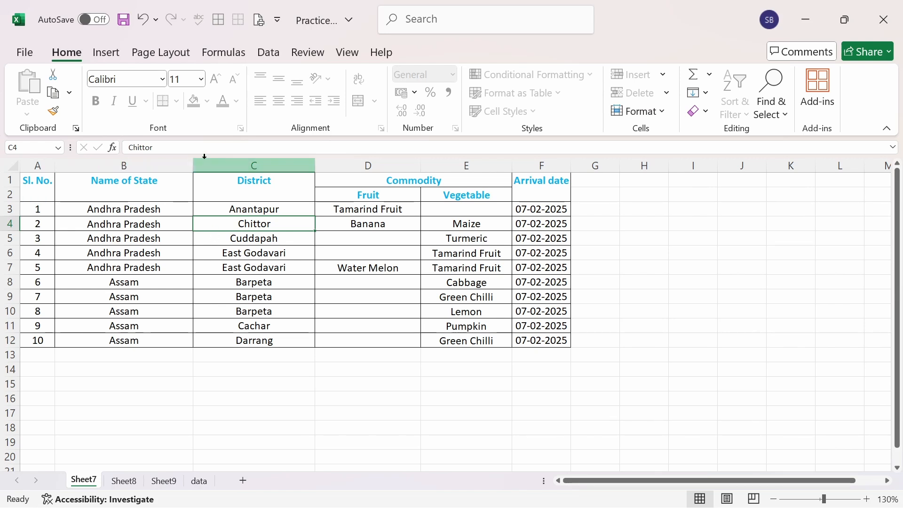
Step: Remove the protection from Sheet7 by entering the sheet password
left_click(307, 52)
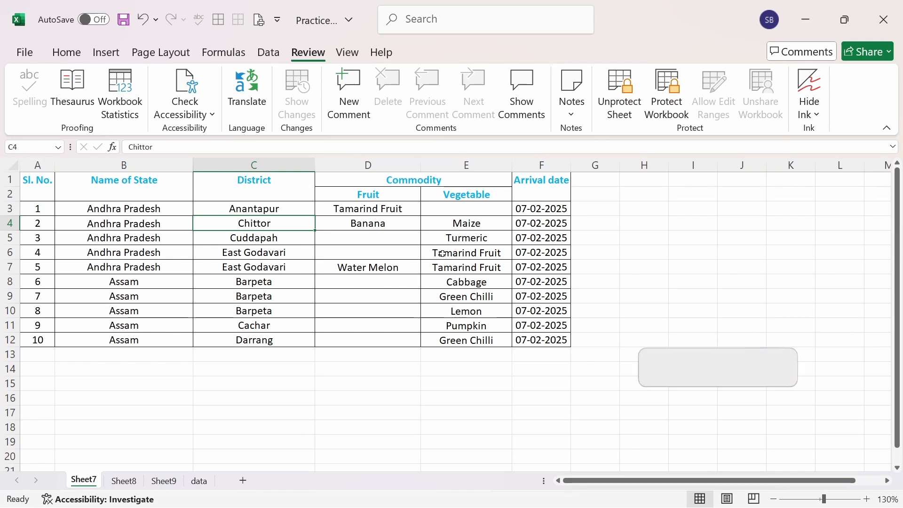
left_click(620, 94)
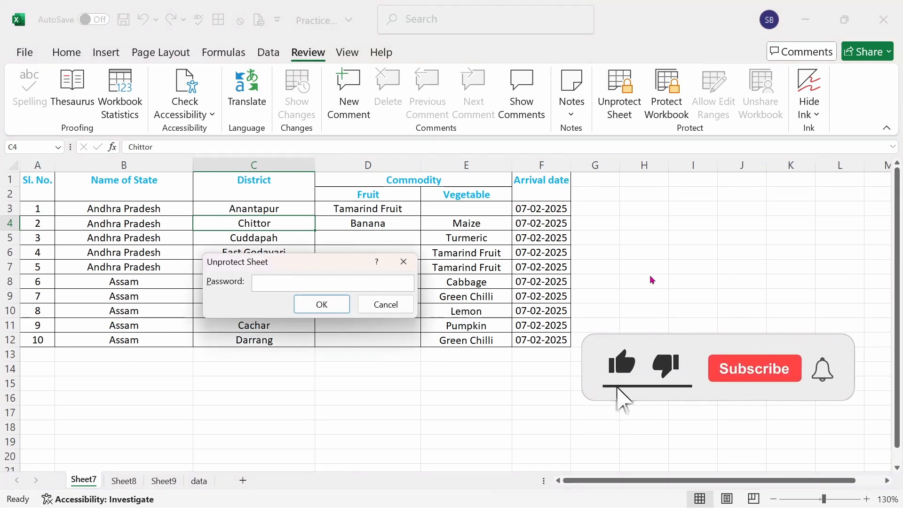
type("123")
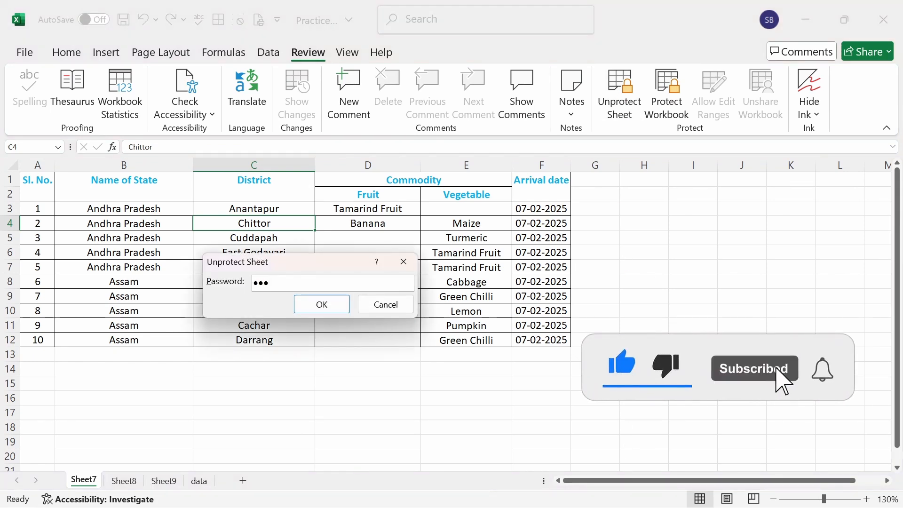
key("Return")
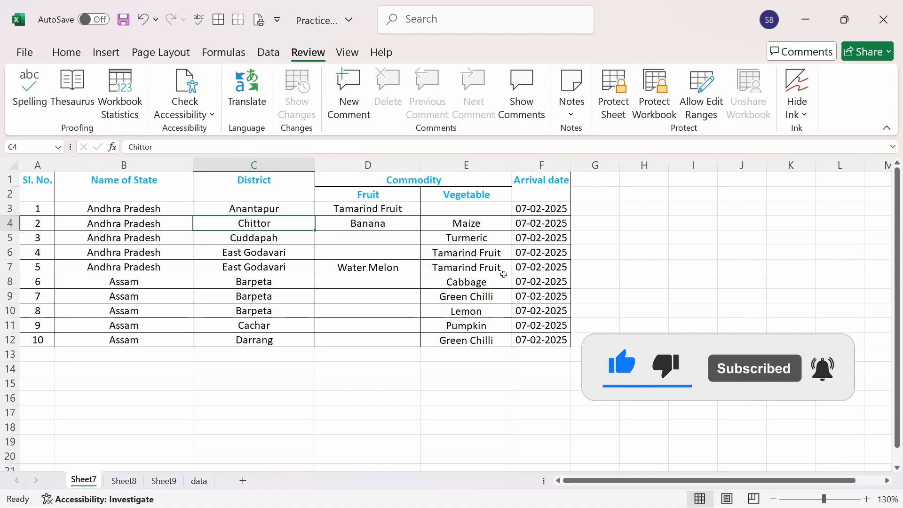